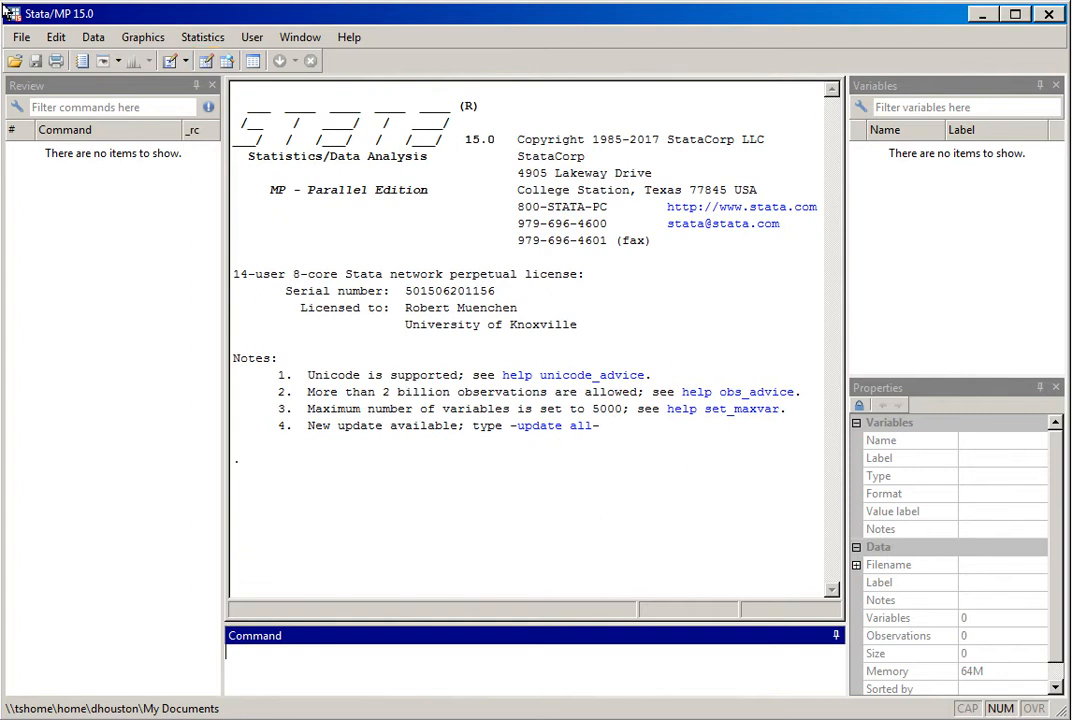
# Open the data grid for editing and fill the first column with Hamilton, Clinton, Washington, Wilson, Bush and Hoover
pyautogui.click(206, 63)
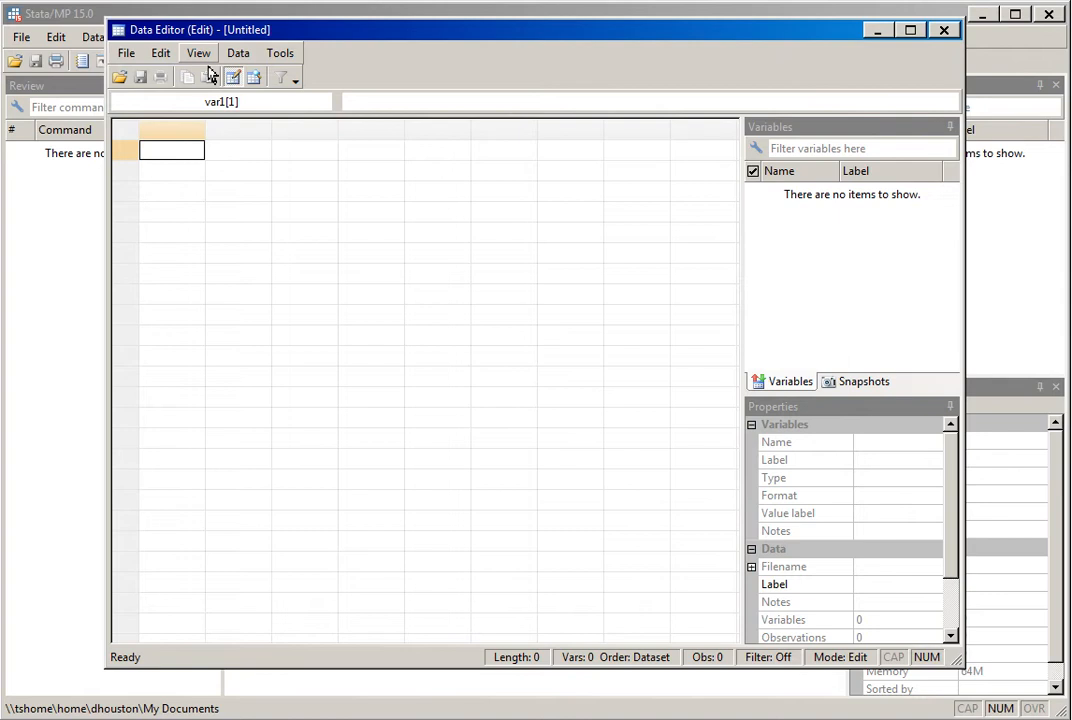
pyautogui.write('Hamilton')
pyautogui.press('Return')
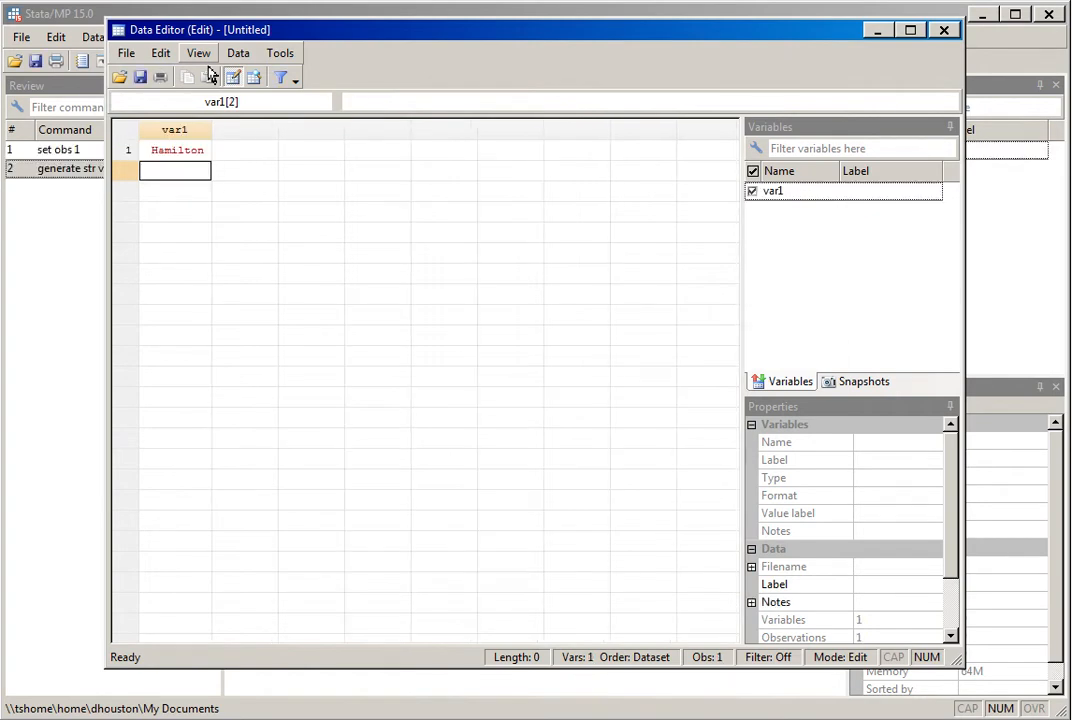
pyautogui.write('Clinton')
pyautogui.press('Return')
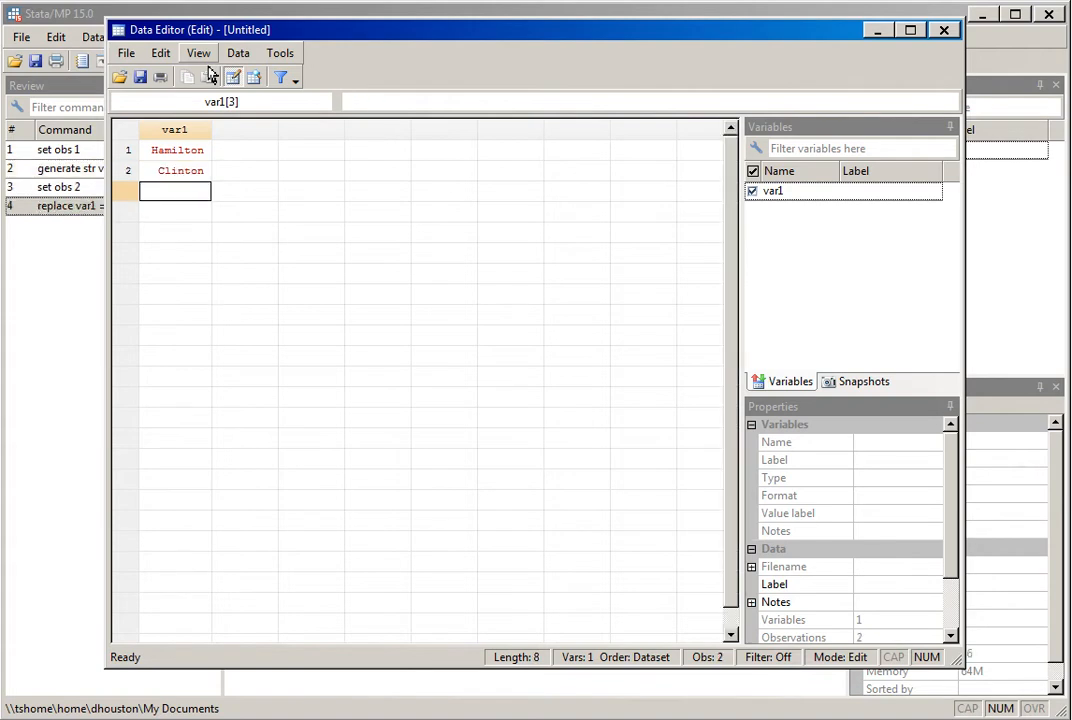
pyautogui.write('Washington')
pyautogui.press('Return')
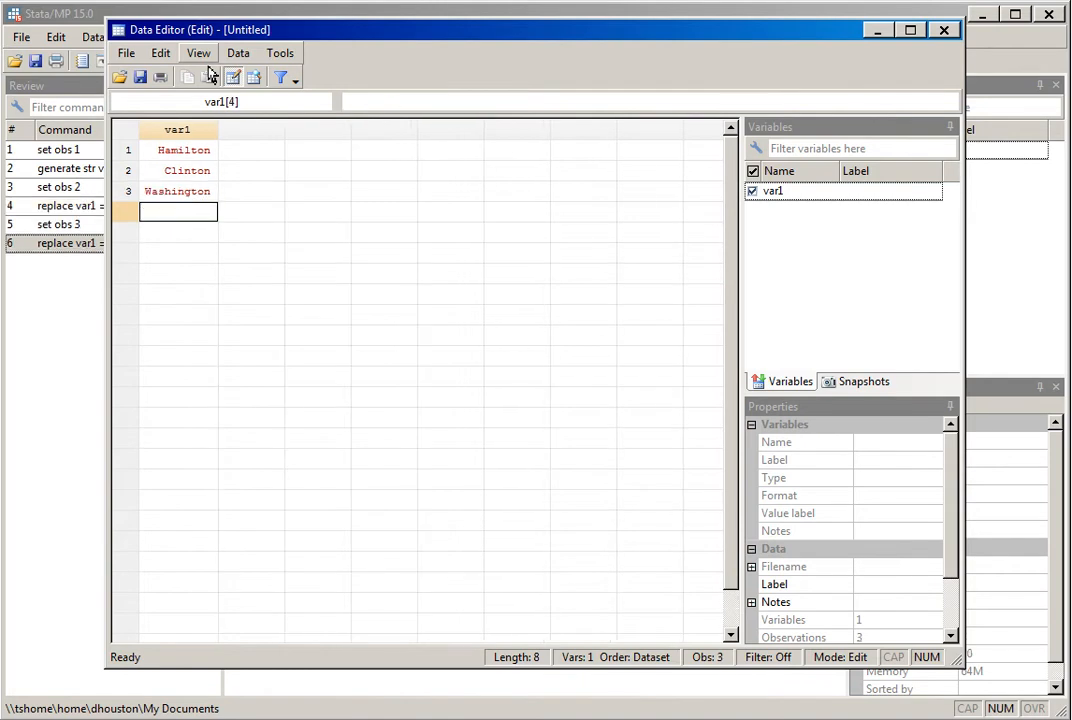
pyautogui.write('Wilson')
pyautogui.press('Return')
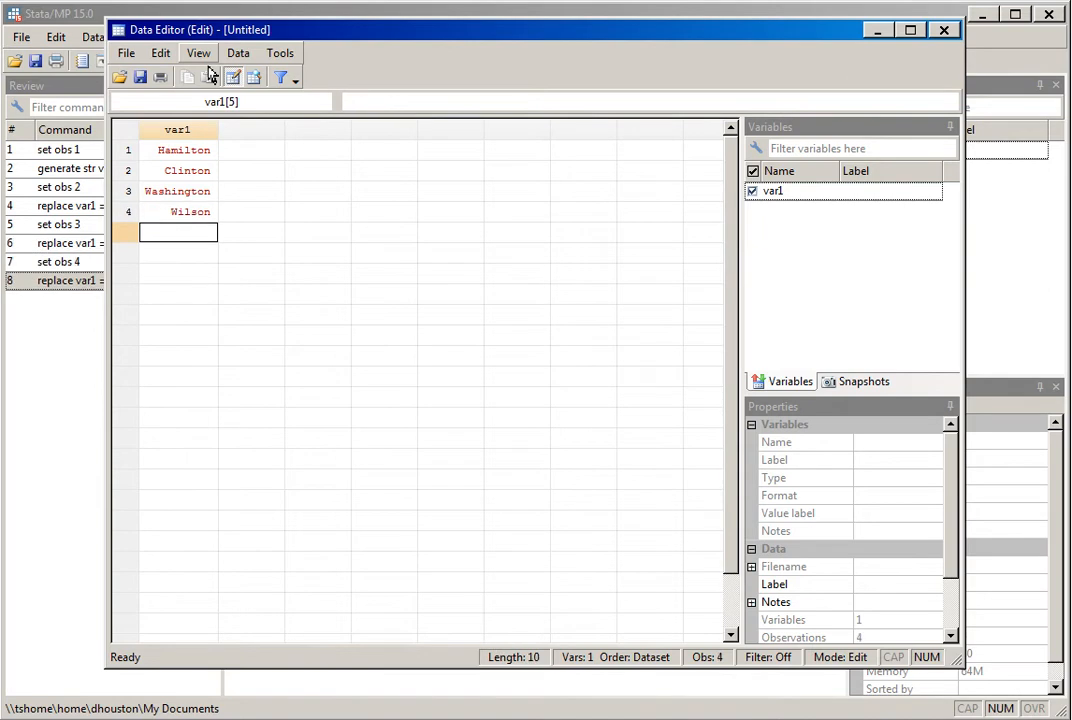
pyautogui.write('Bush')
pyautogui.press('Return')
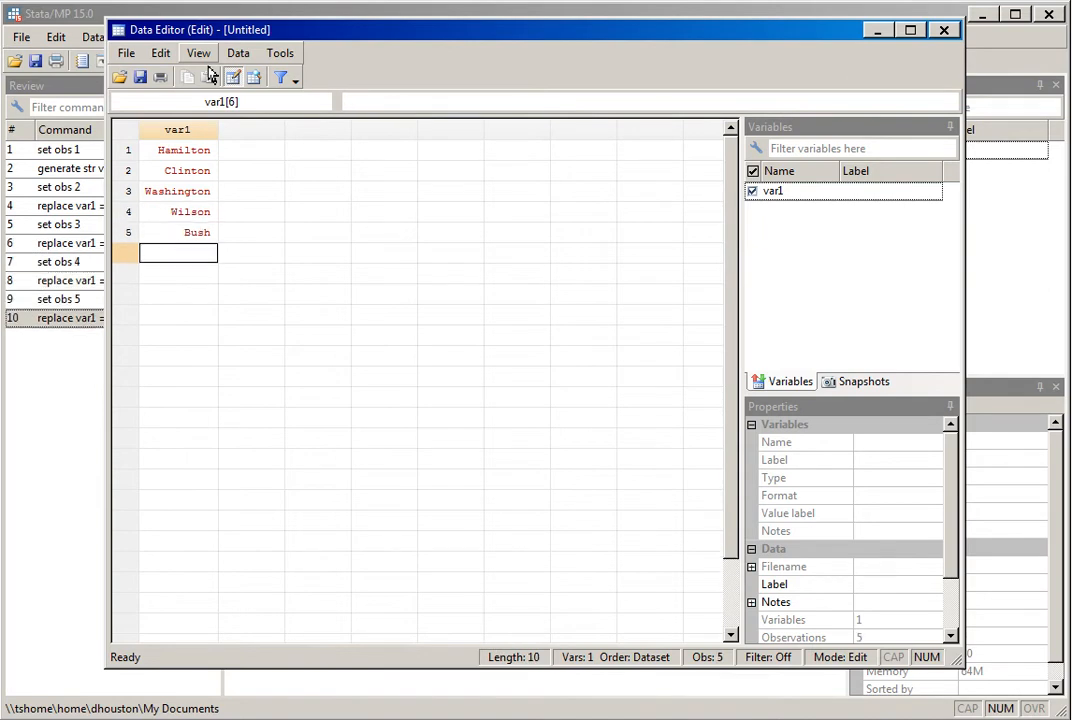
pyautogui.write('Hoover')
pyautogui.press('Return')
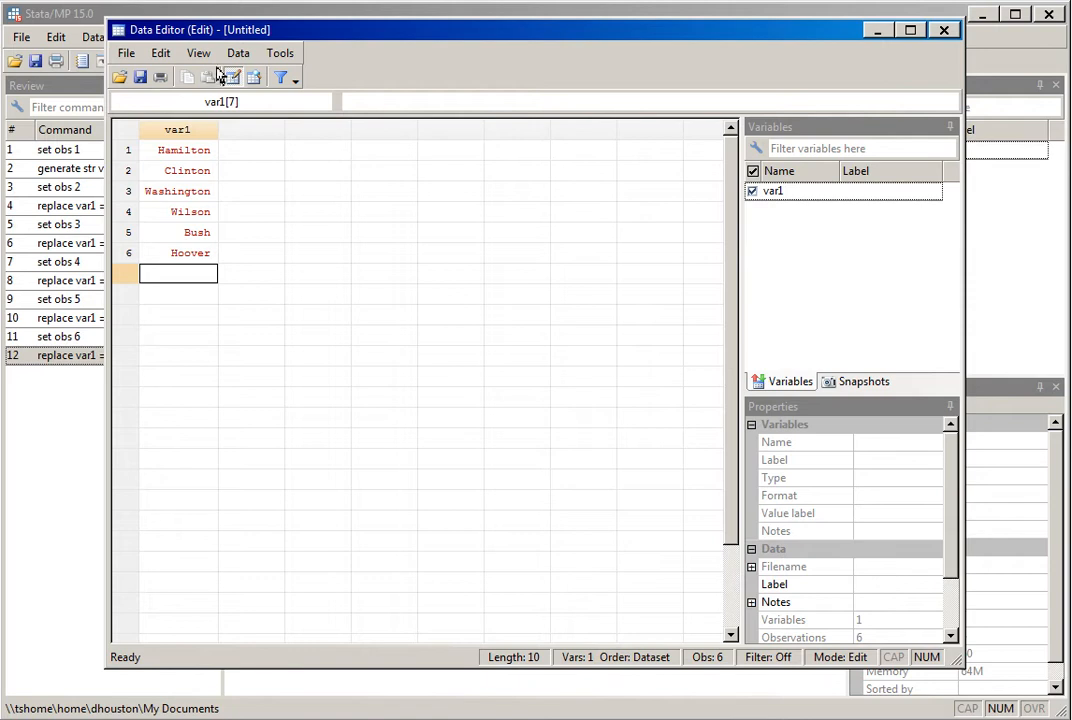
# Fill the second column for the six observations with 1, 2, 2, 1, 2 and 1
pyautogui.click(251, 152)
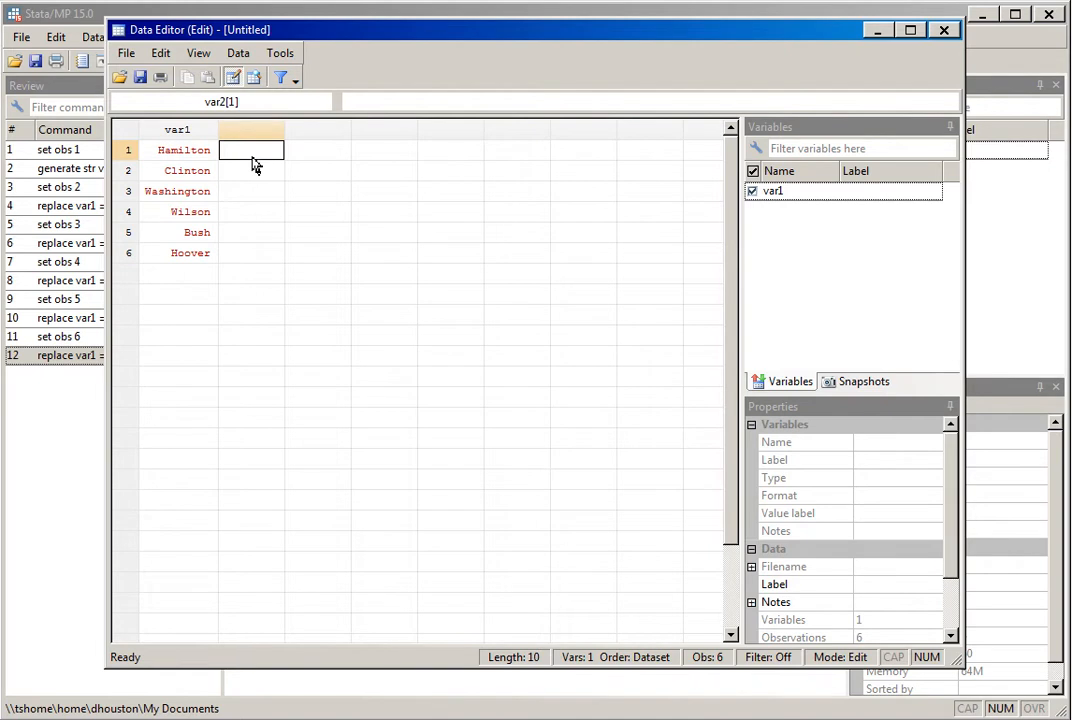
pyautogui.write('1')
pyautogui.press('Return')
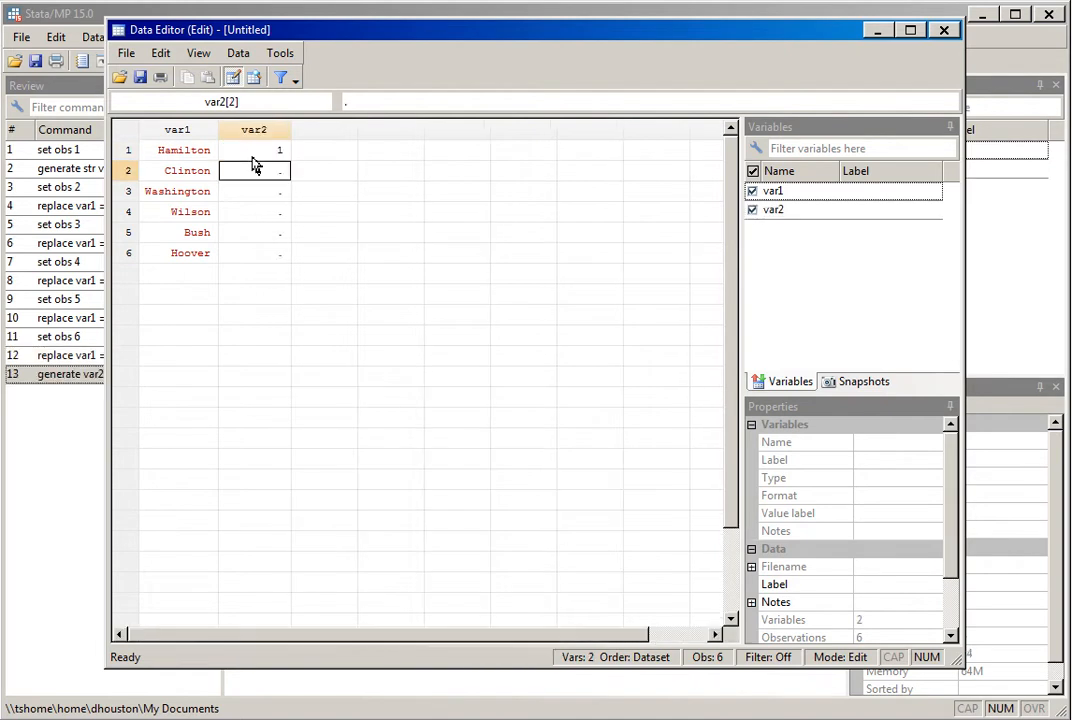
pyautogui.write('2')
pyautogui.press('Return')
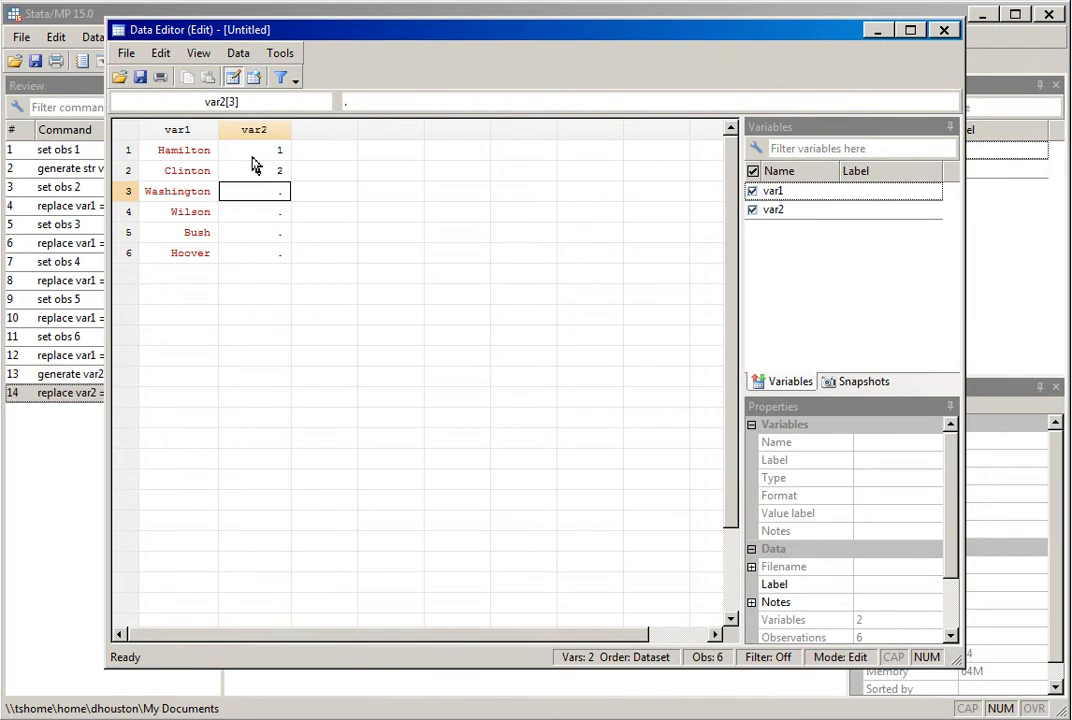
pyautogui.write('2')
pyautogui.press('Return')
pyautogui.write('1')
pyautogui.press('Return')
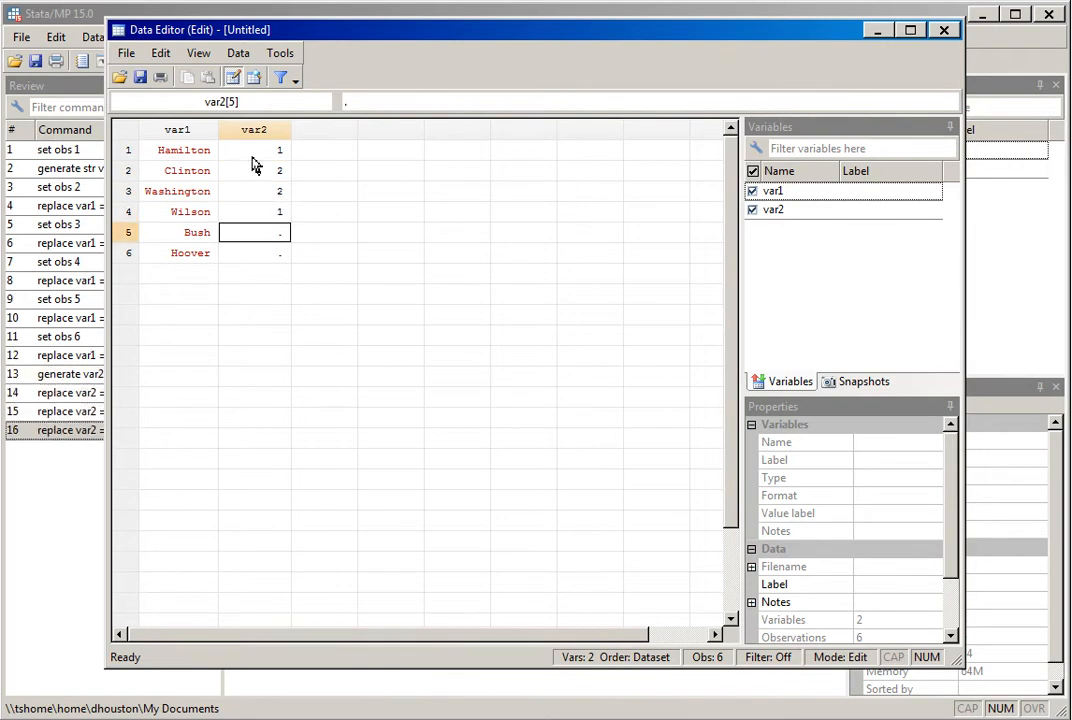
pyautogui.write('2')
pyautogui.press('Return')
pyautogui.write('1')
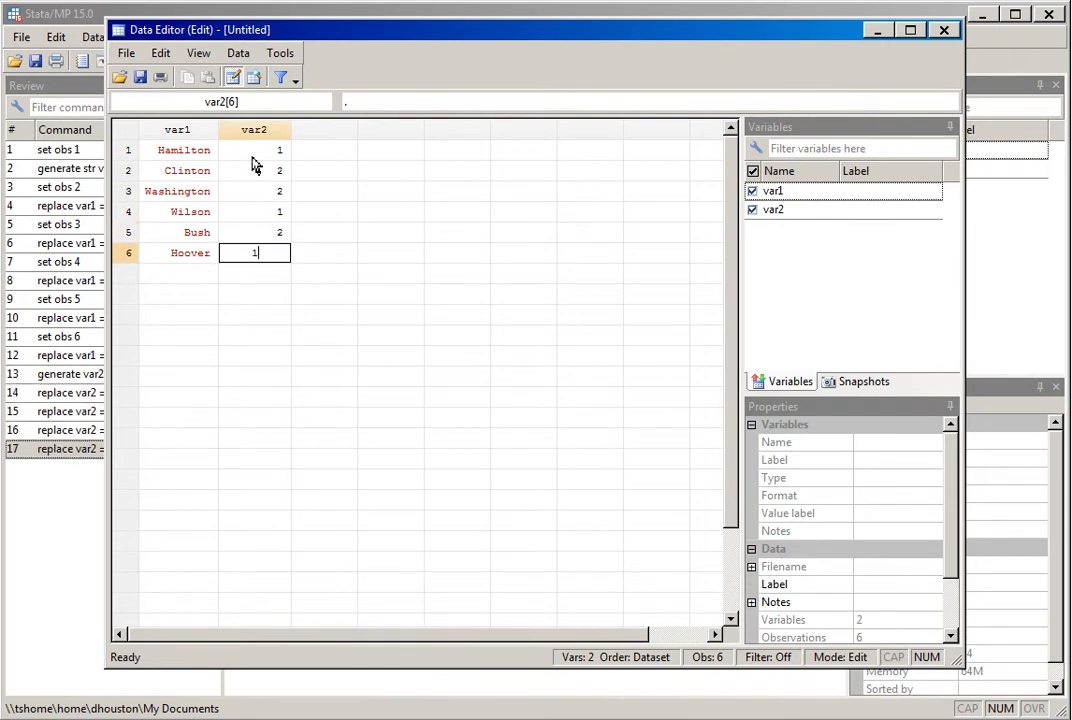
pyautogui.press('Return')
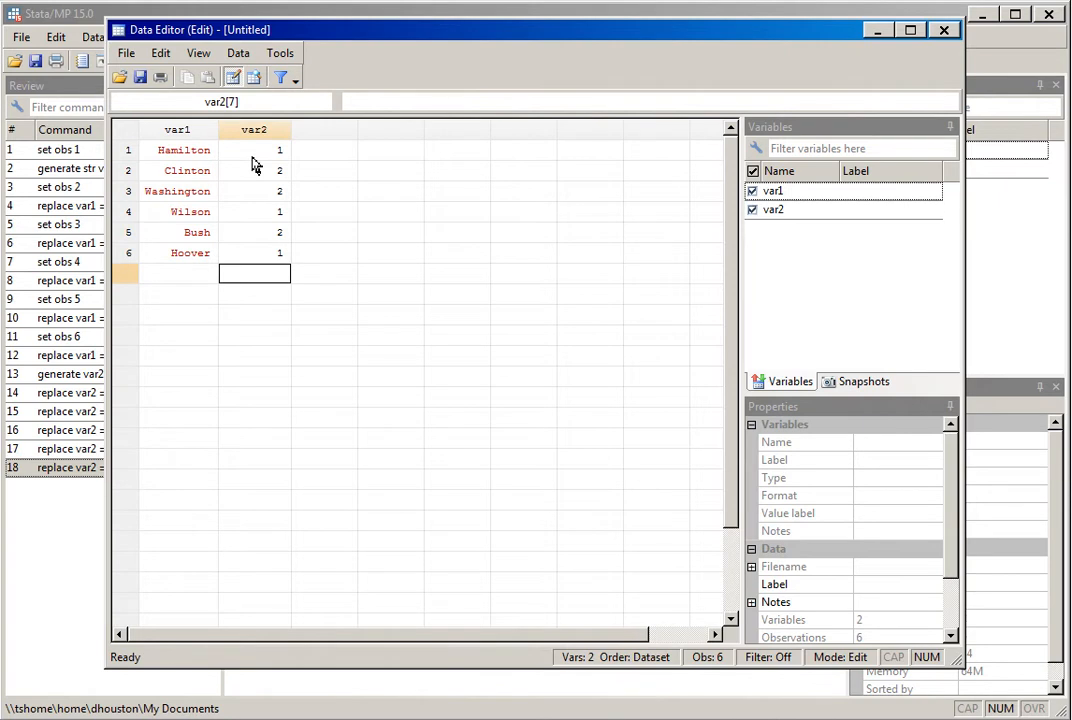
# Fill the third column with 18, 21, 22 and 12, leave row 5 missing, and enter 25 in row 6
pyautogui.click(320, 152)
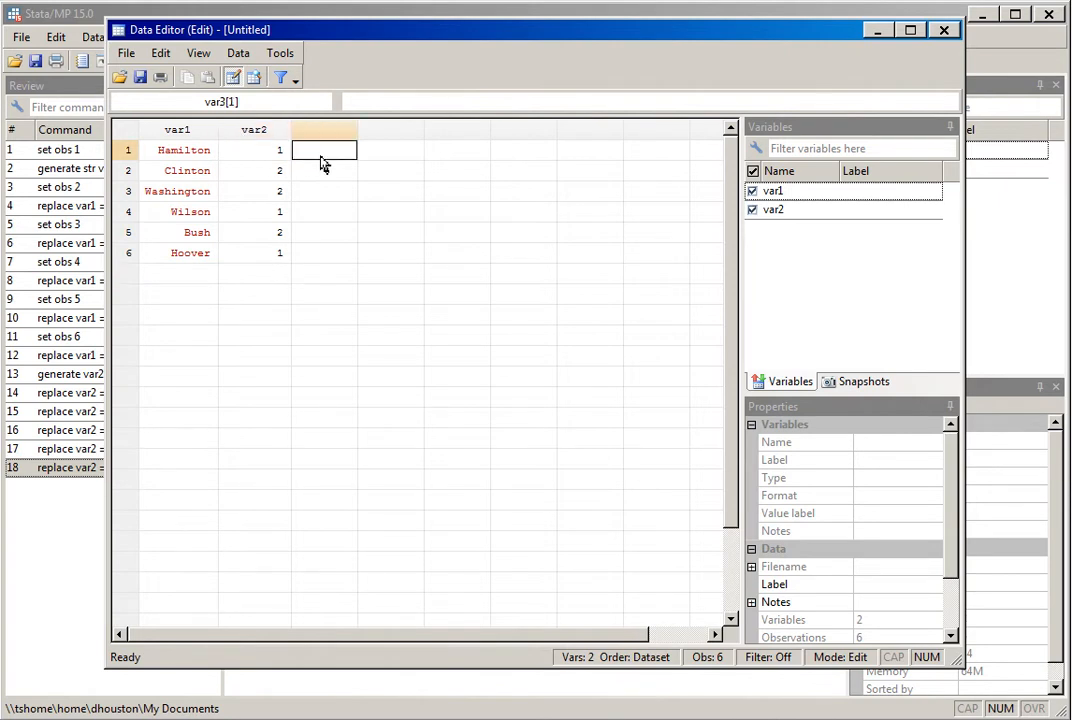
pyautogui.write('18')
pyautogui.press('Return')
pyautogui.write('22')
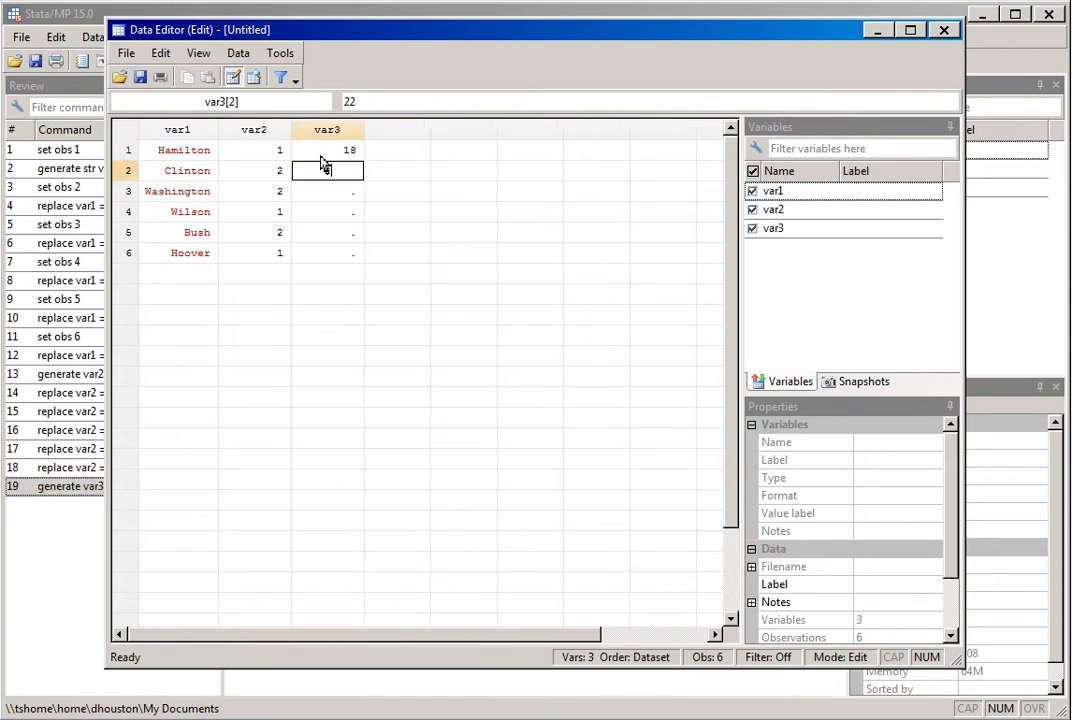
pyautogui.press('BackSpace')
pyautogui.write('1')
pyautogui.press('Return')
pyautogui.write('22')
pyautogui.press('Return')
pyautogui.write('12')
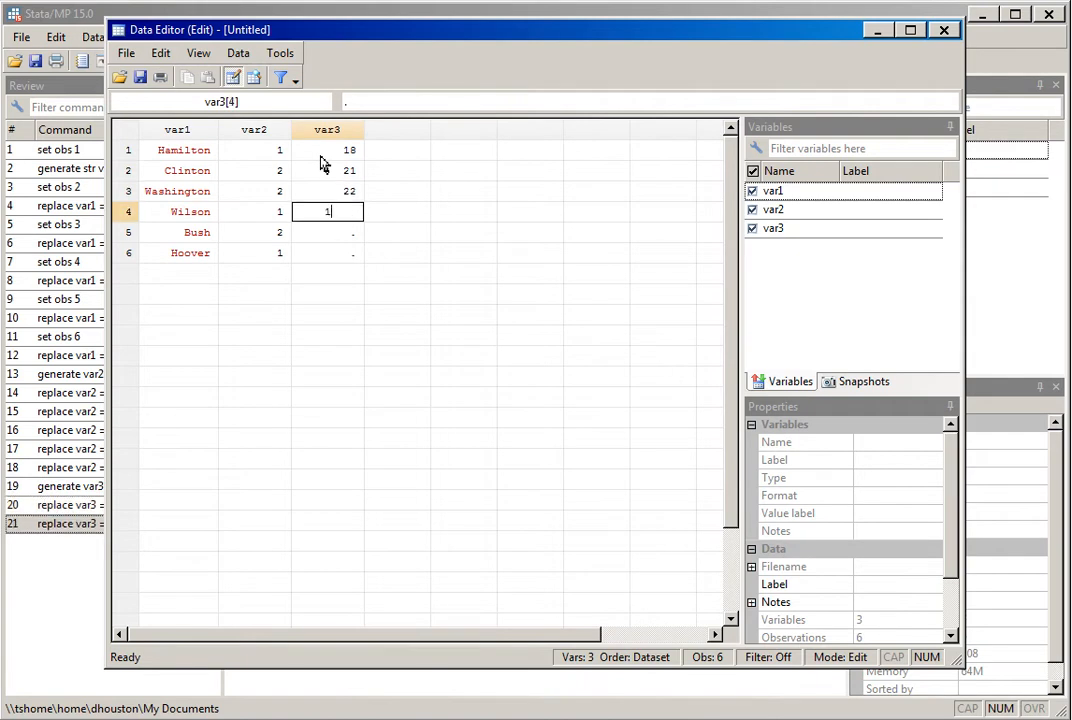
pyautogui.press('Return')
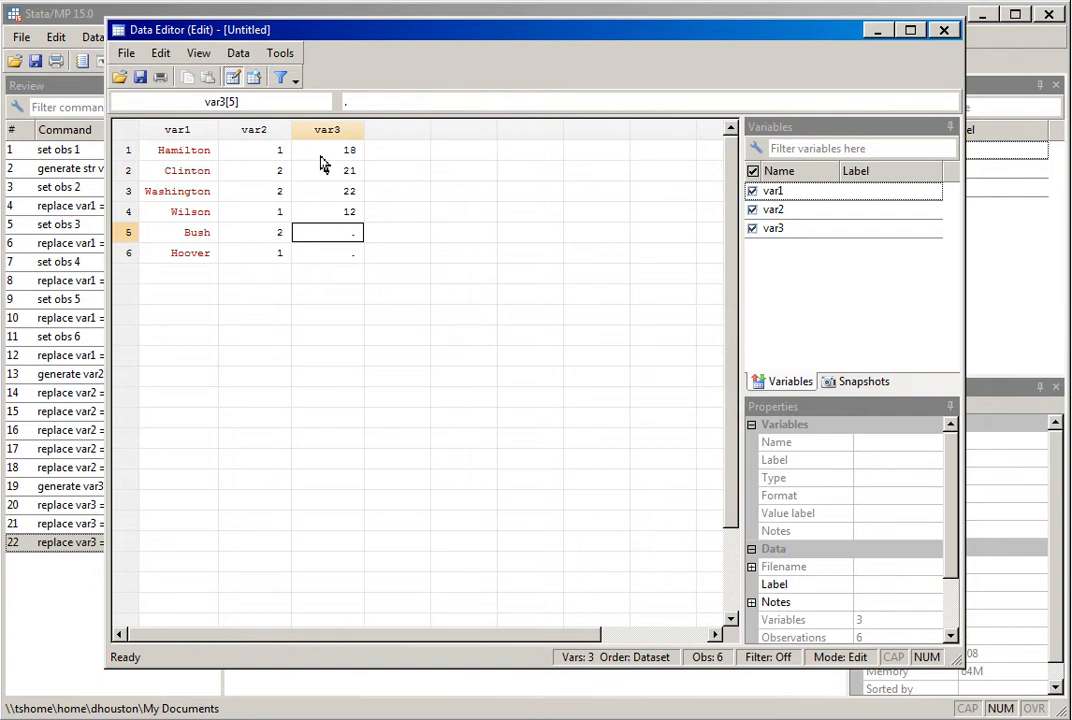
pyautogui.press('Down')
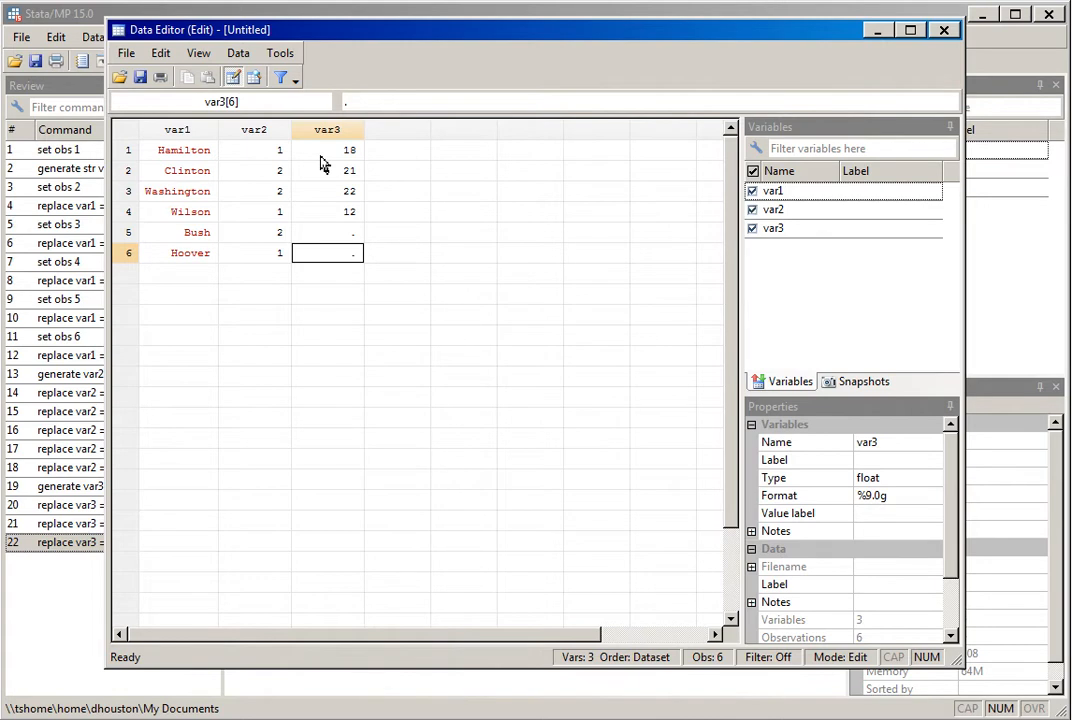
pyautogui.write('25')
pyautogui.press('Return')
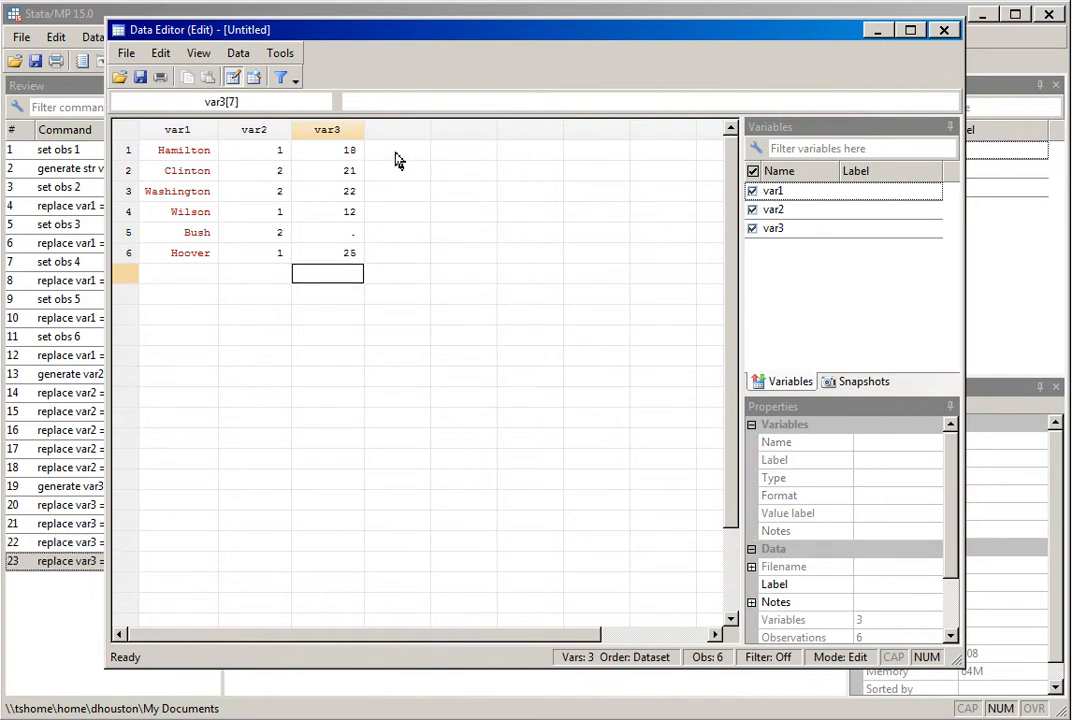
# Fill the fourth column with 84 and 75, leave row 3 missing, and enter 96, 85 and 87 in rows 4 to 6
pyautogui.click(398, 158)
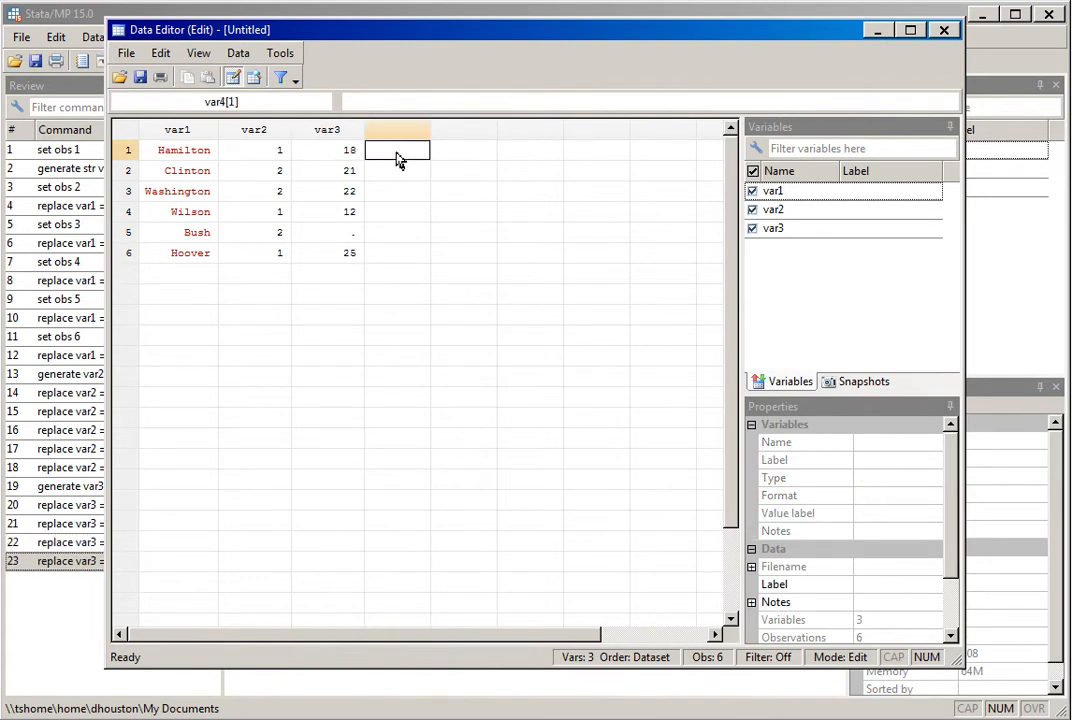
pyautogui.write('84')
pyautogui.press('Return')
pyautogui.write('75')
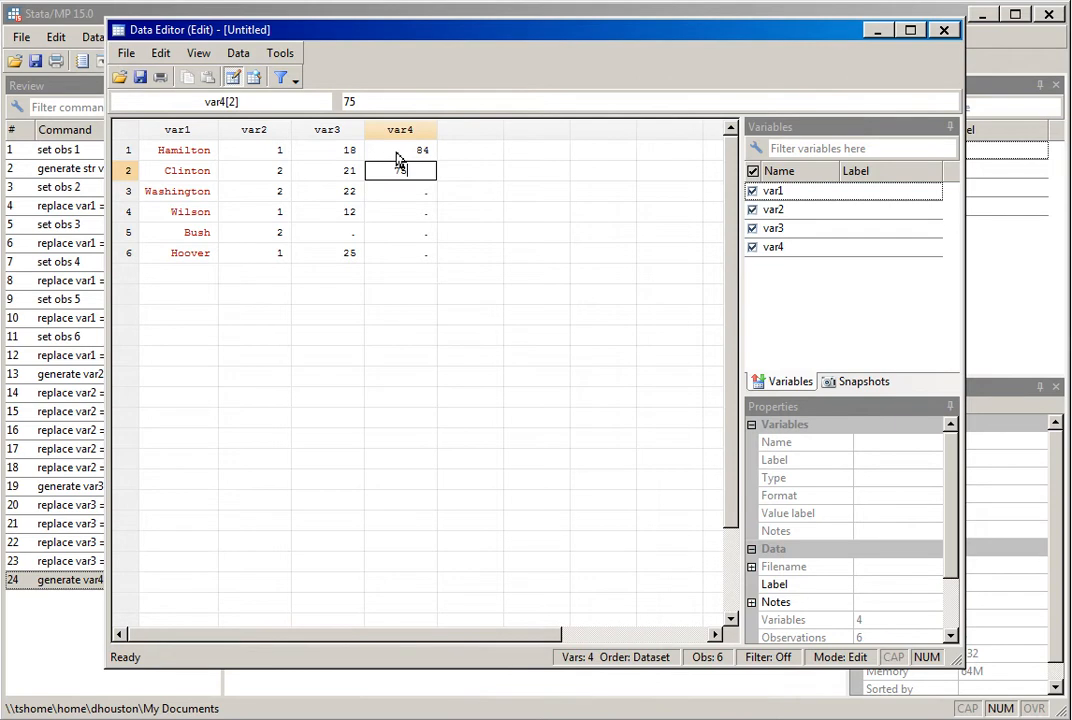
pyautogui.press('Return')
pyautogui.press('Return')
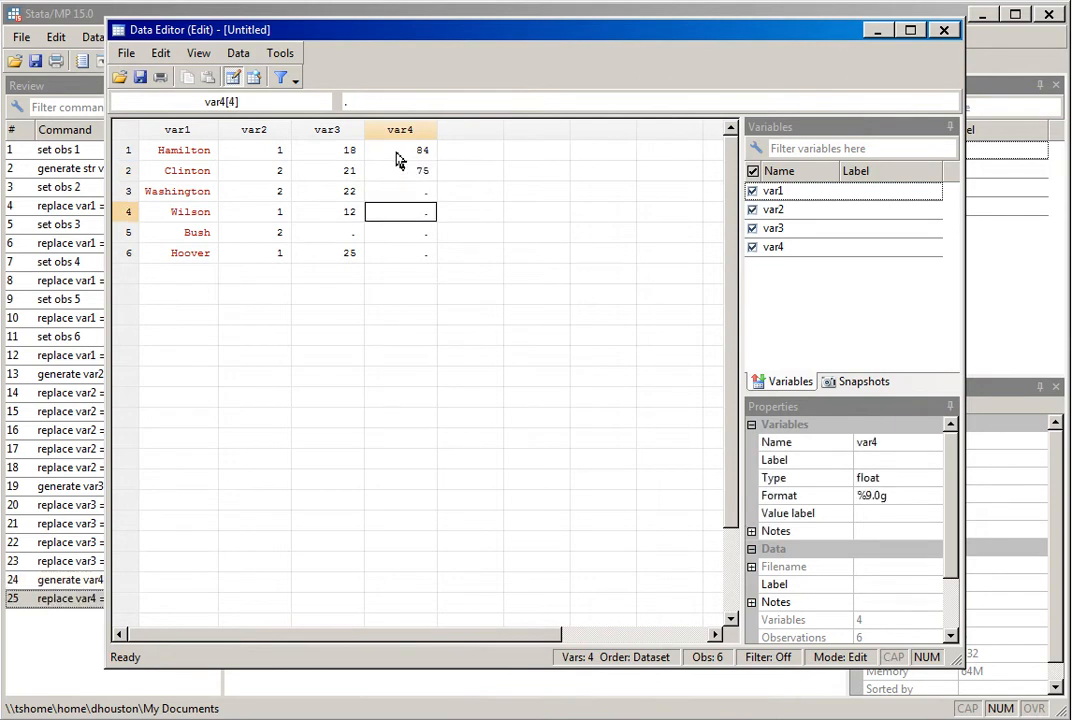
pyautogui.write('96')
pyautogui.press('Return')
pyautogui.write('85')
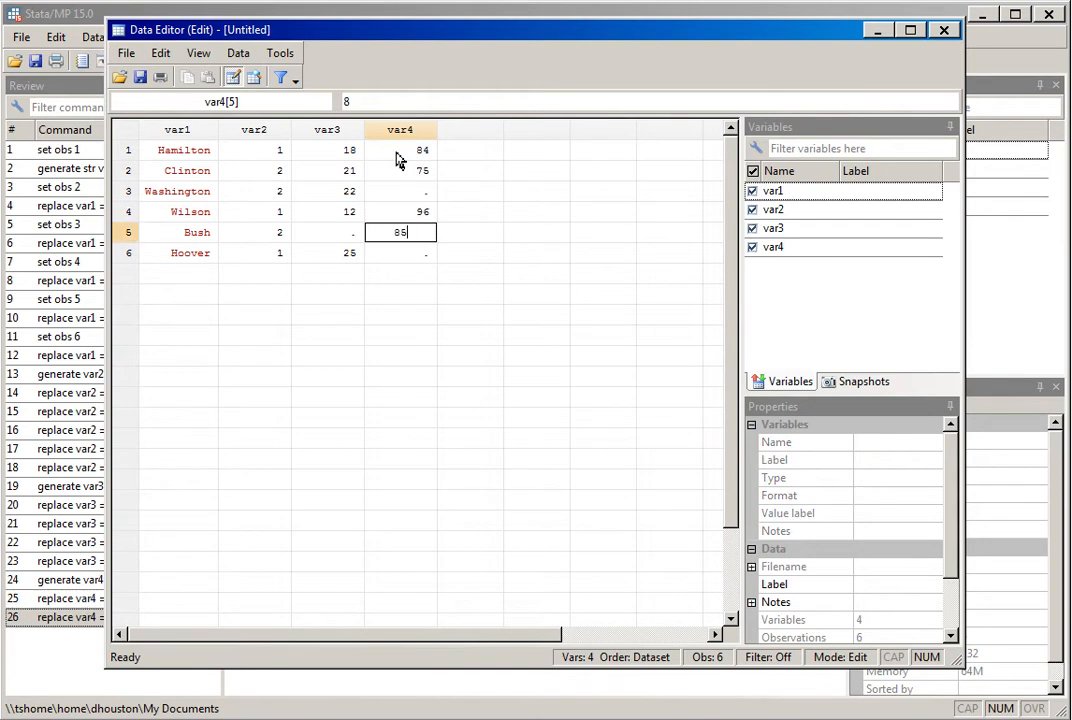
pyautogui.press('Return')
pyautogui.write('87')
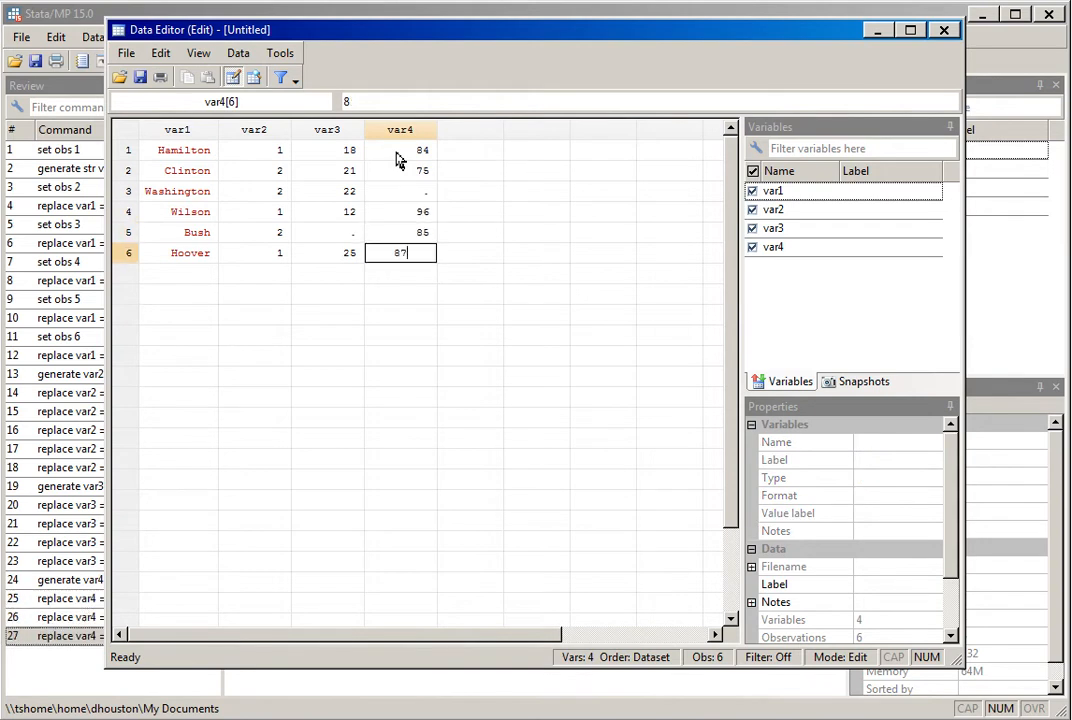
pyautogui.press('Return')
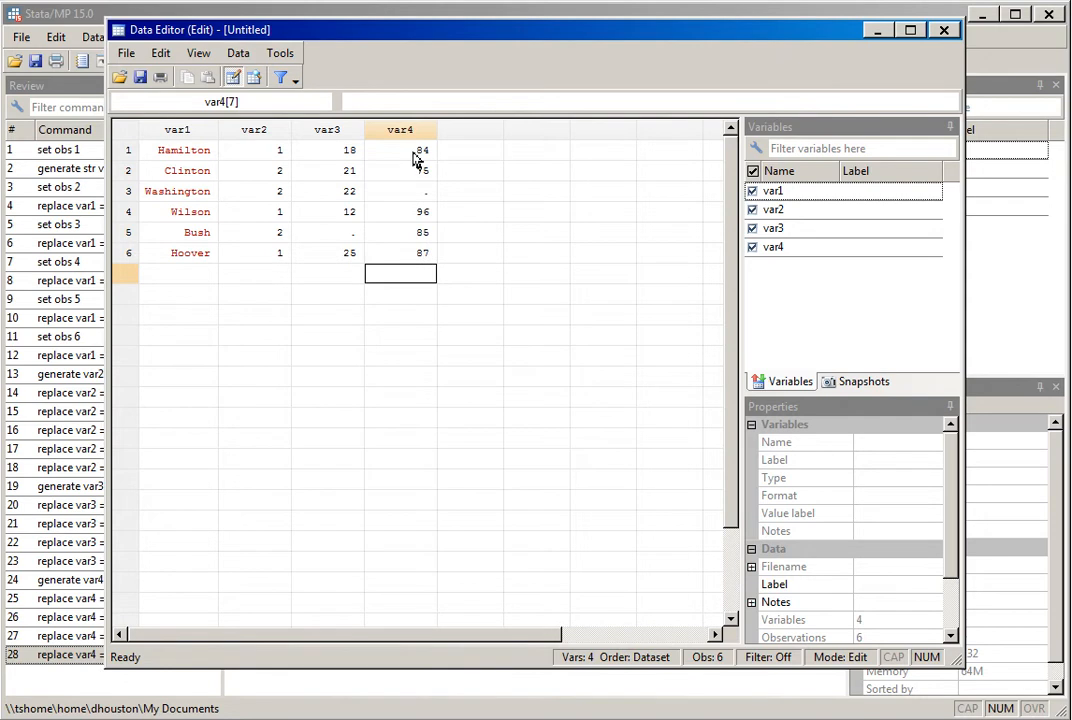
# Fill the fifth column with 64, 83, 55, 75, 91 and 82, and close the data editor
pyautogui.click(466, 157)
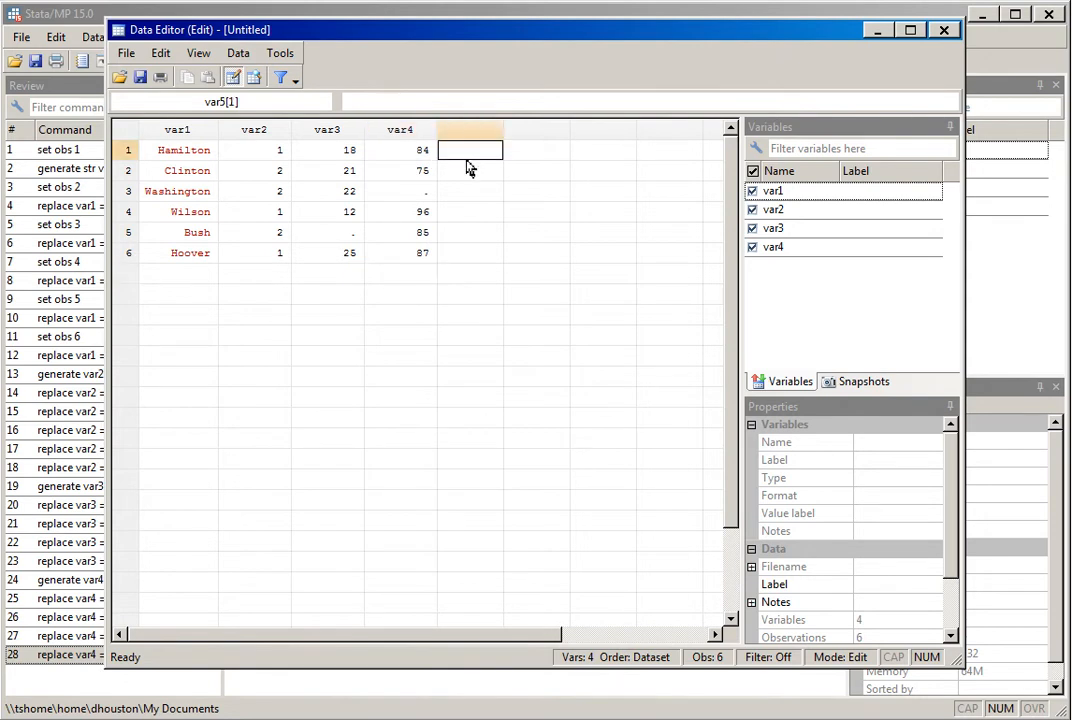
pyautogui.write('64')
pyautogui.press('Return')
pyautogui.write('83')
pyautogui.press('Return')
pyautogui.write('55')
pyautogui.press('Return')
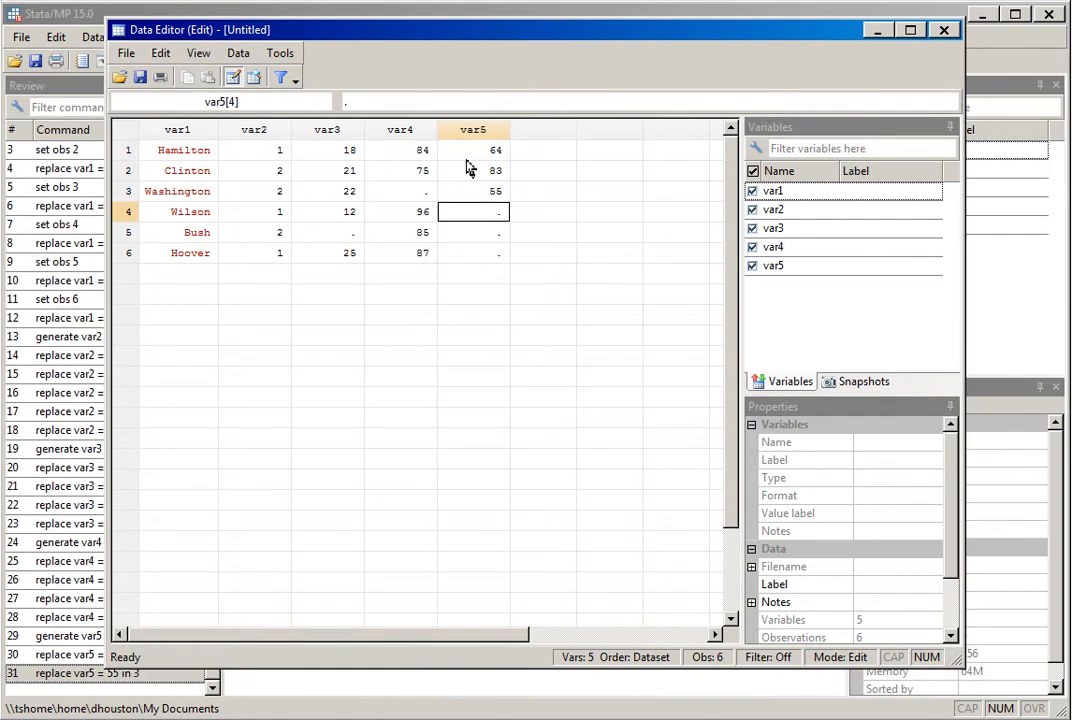
pyautogui.write('75')
pyautogui.press('Return')
pyautogui.write('91')
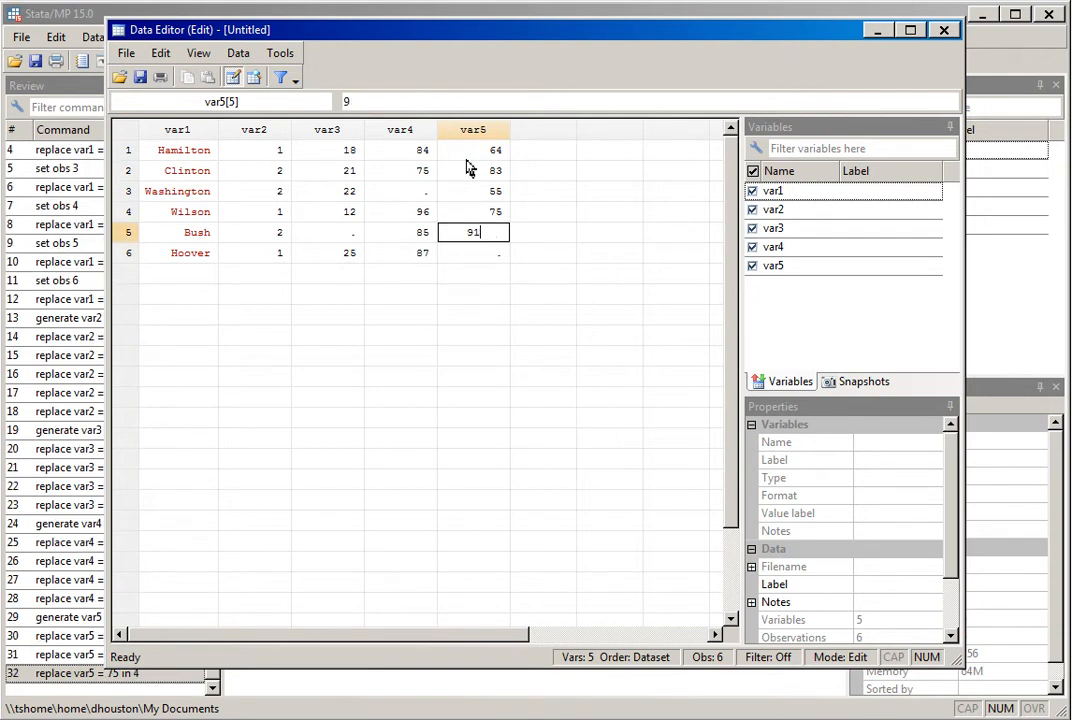
pyautogui.press('Return')
pyautogui.write('82')
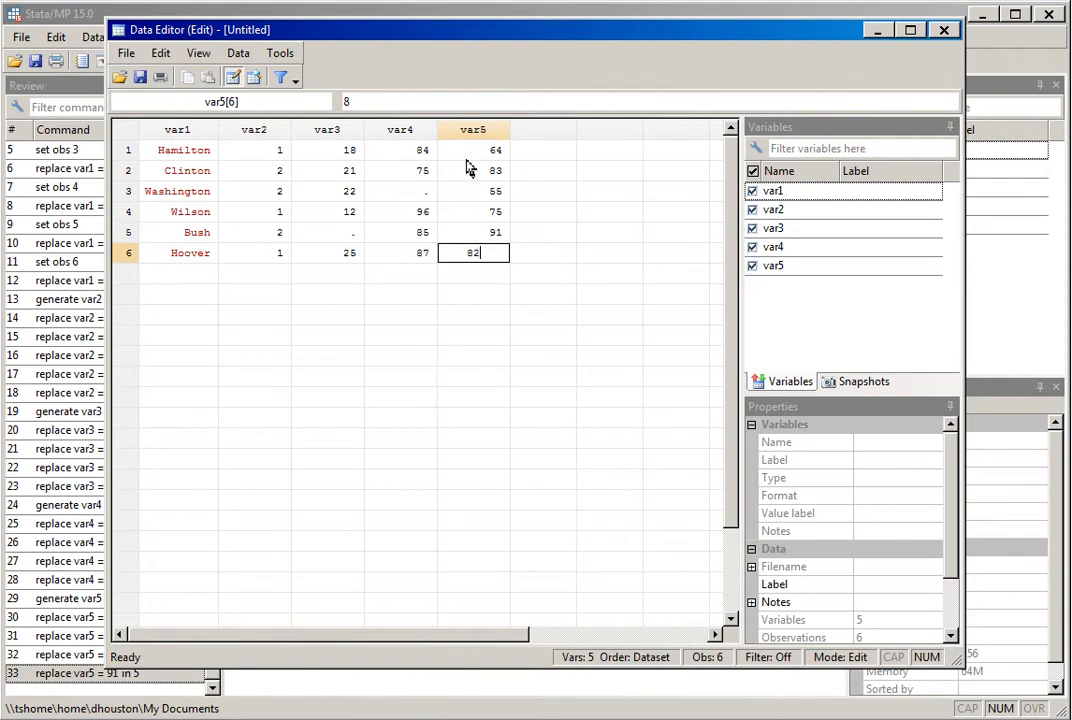
pyautogui.press('Return')
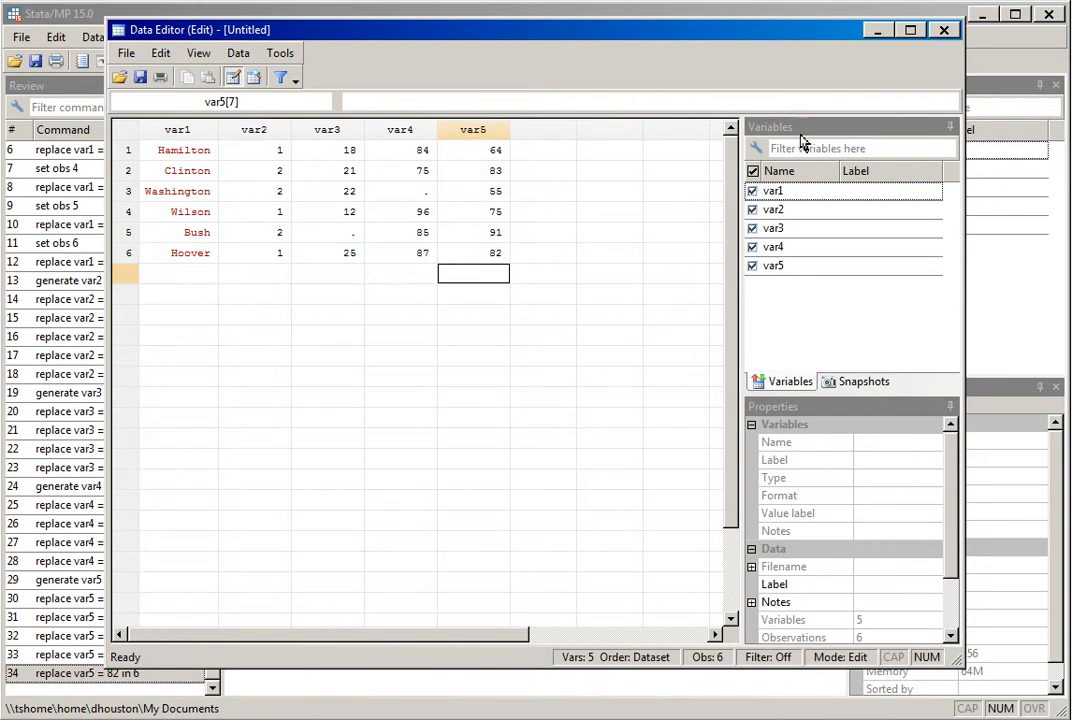
pyautogui.click(944, 31)
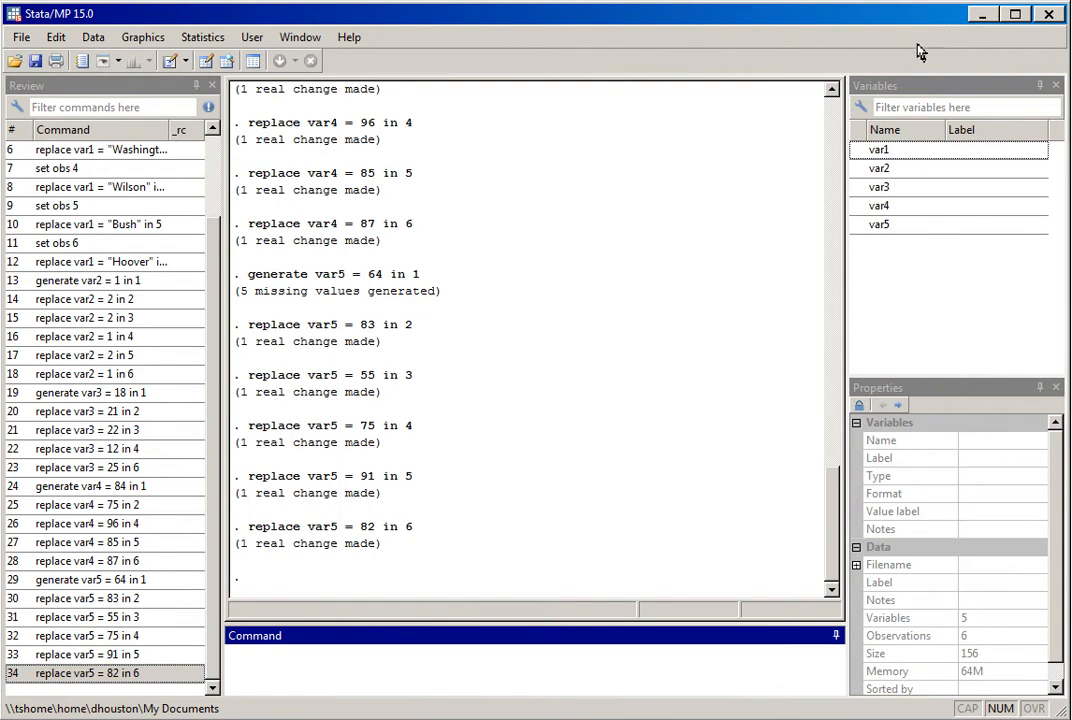
# Rename the variable var1 to name with the rename command
pyautogui.moveTo(838, 522); pyautogui.dragTo(805, 354)
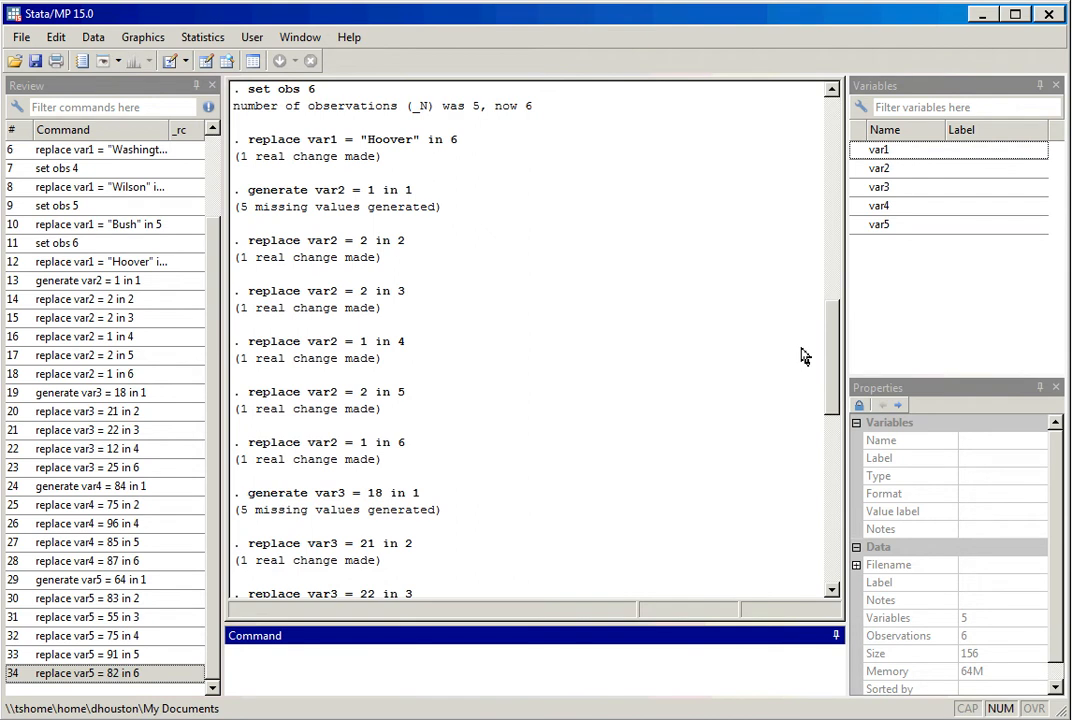
pyautogui.moveTo(801, 355); pyautogui.dragTo(814, 531)
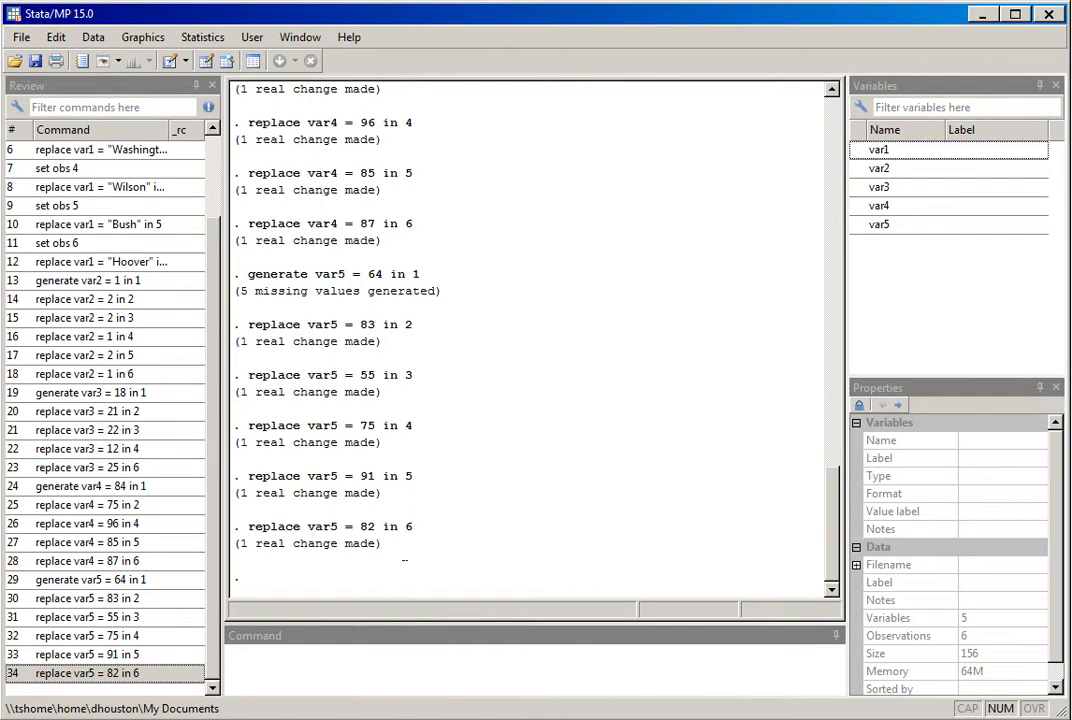
pyautogui.click(241, 660)
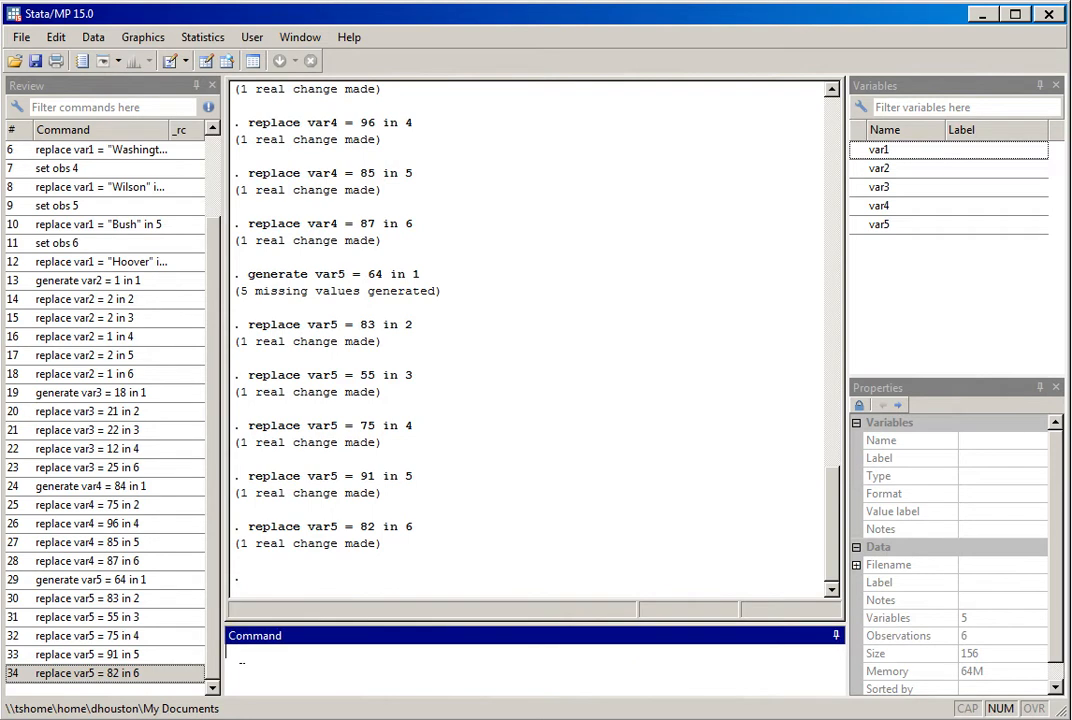
pyautogui.write('rename var1')
pyautogui.write('name')
pyautogui.press('Return')
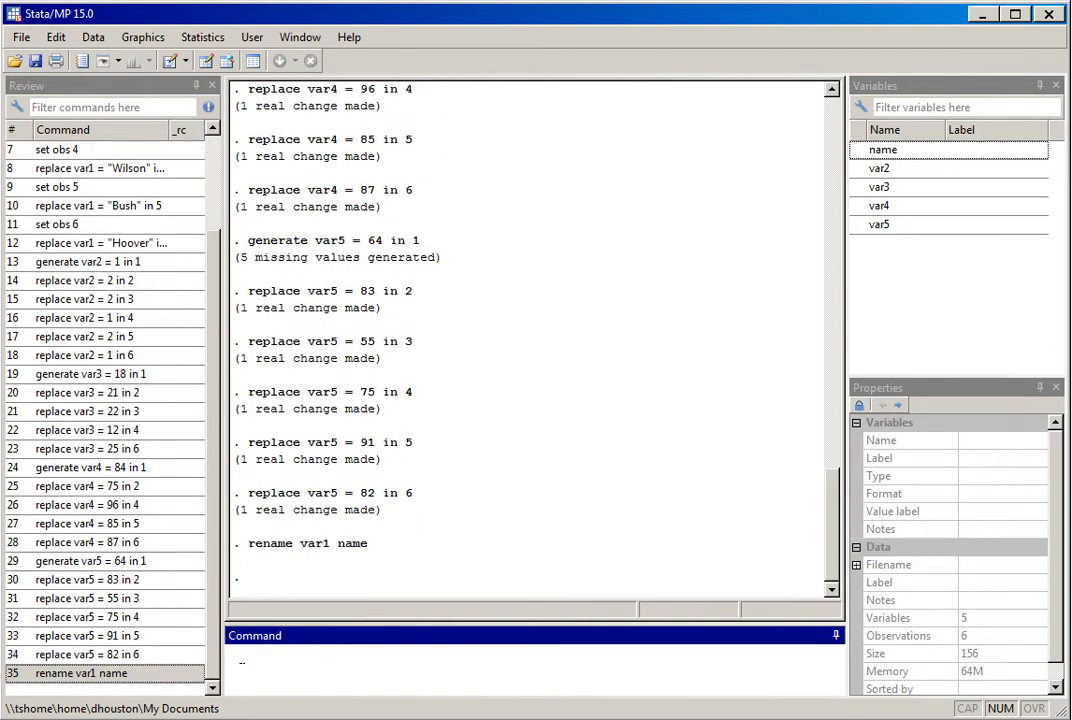
# Rename var2 to sex, var3 to age, var4 to exam1 and var5 to exam2, and check the dataset in the read-only data browser
pyautogui.write('rename var2 sex')
pyautogui.press('Return')
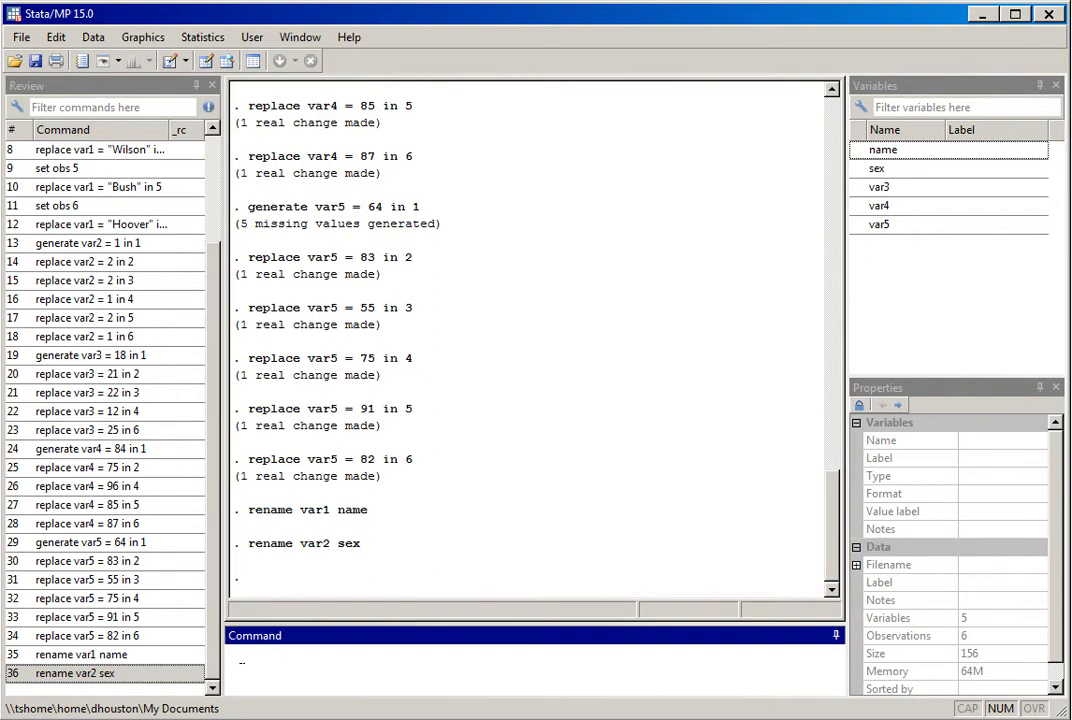
pyautogui.write('rename var3 age')
pyautogui.press('Return')
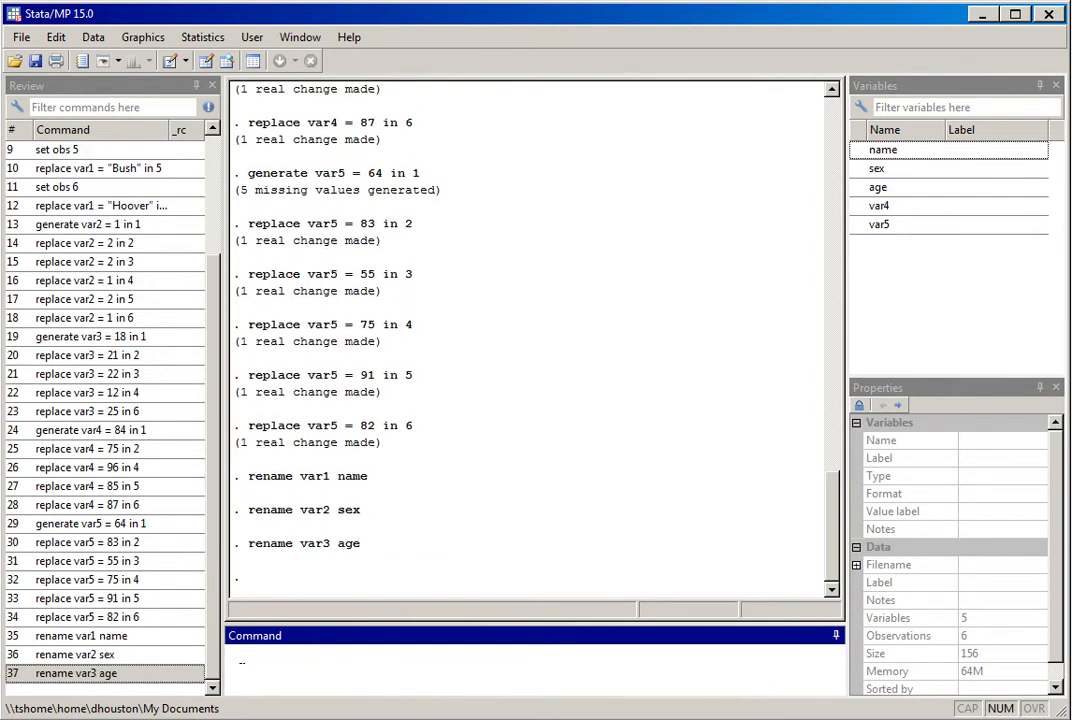
pyautogui.write('rename var4 exam1')
pyautogui.press('Return')
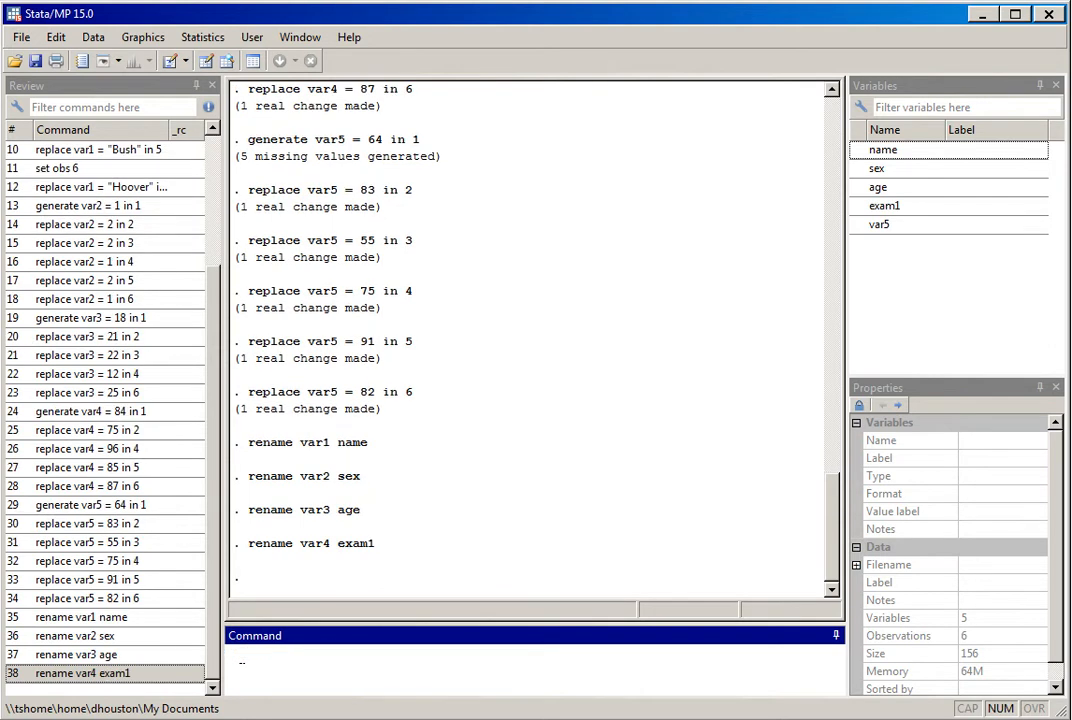
pyautogui.write('rename var5 exam2')
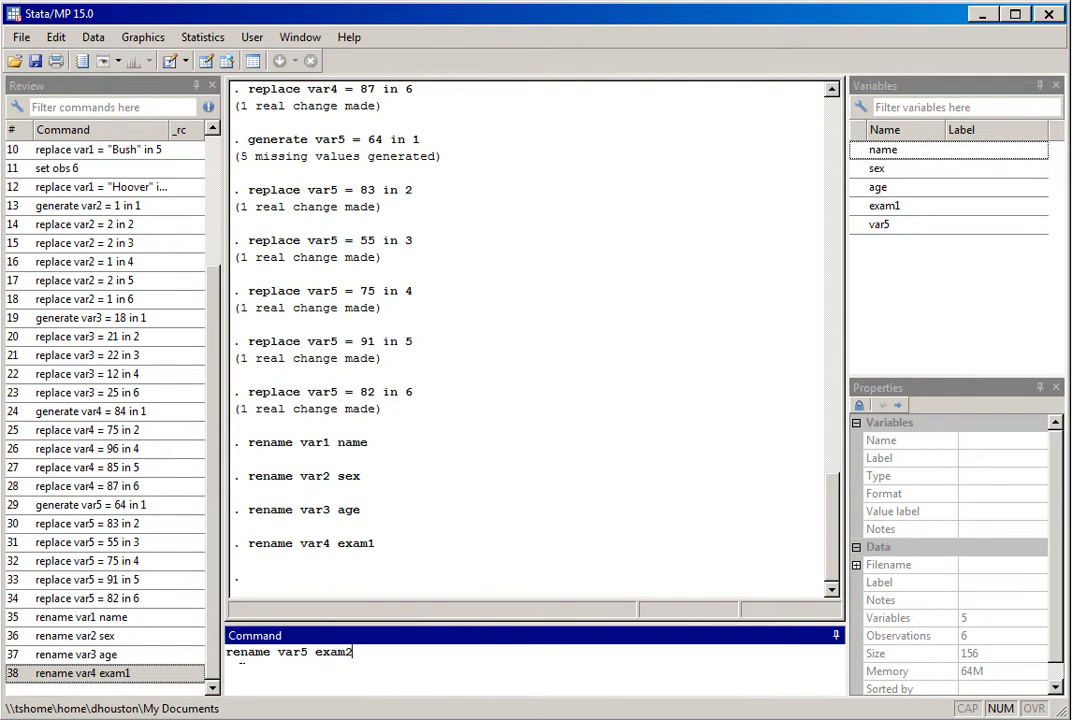
pyautogui.press('Return')
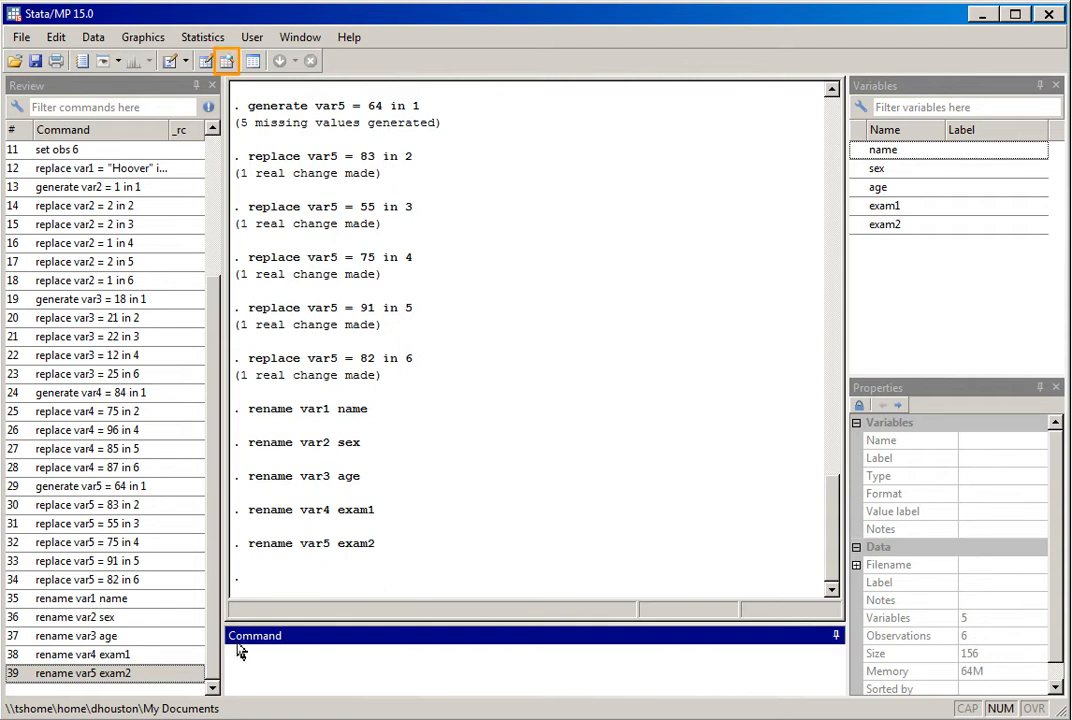
pyautogui.click(226, 61)
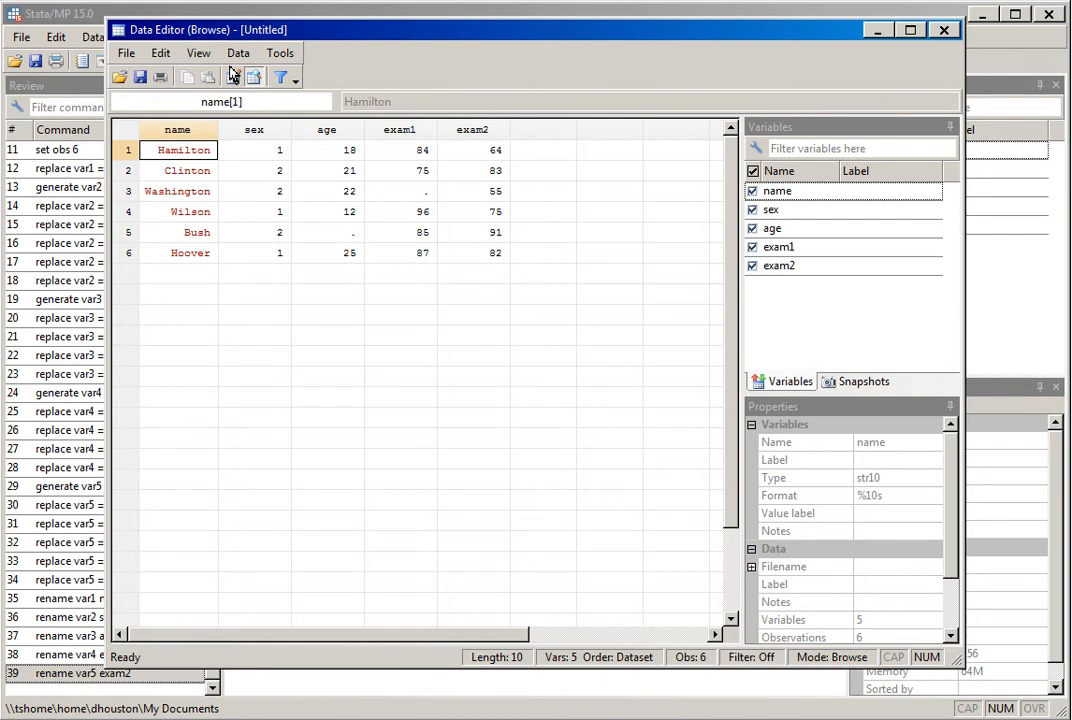
pyautogui.click(944, 31)
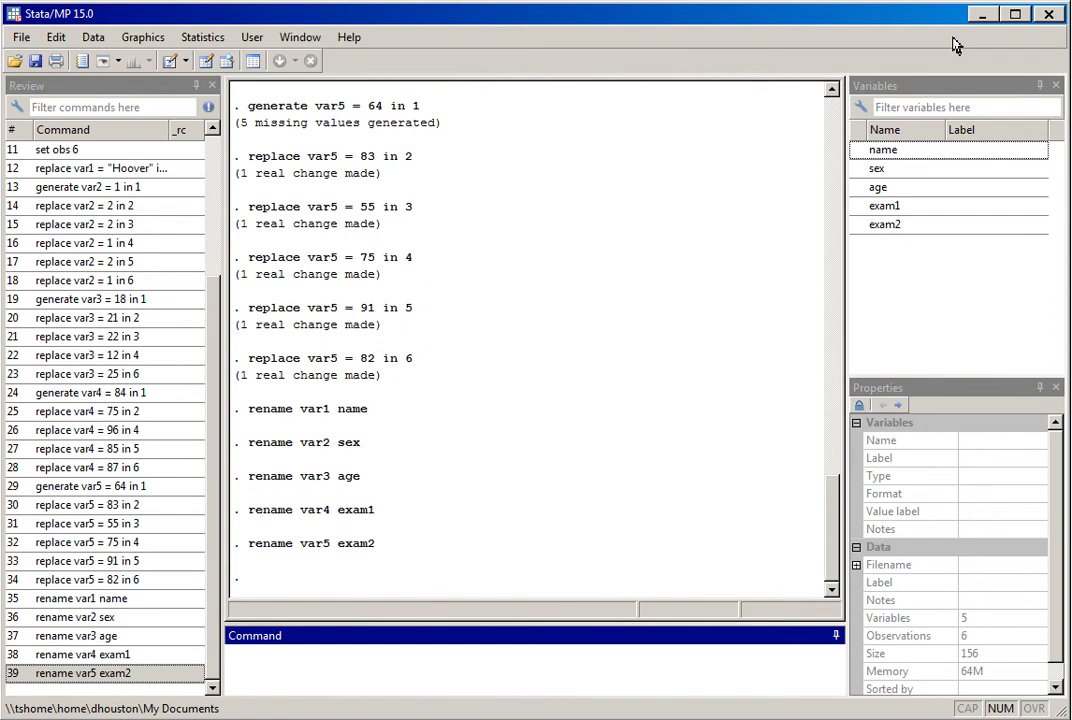
# Start saving the dataset, choose the local C: drive as the location, and permit all access to the computer's files
pyautogui.click(20, 38)
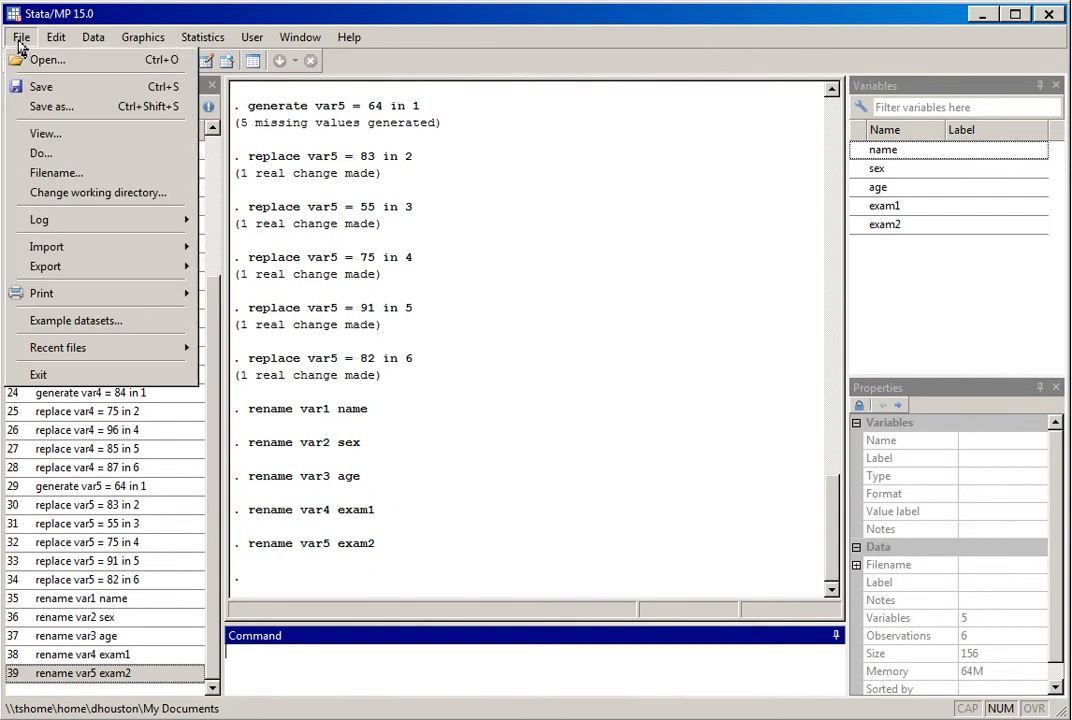
pyautogui.click(36, 98)
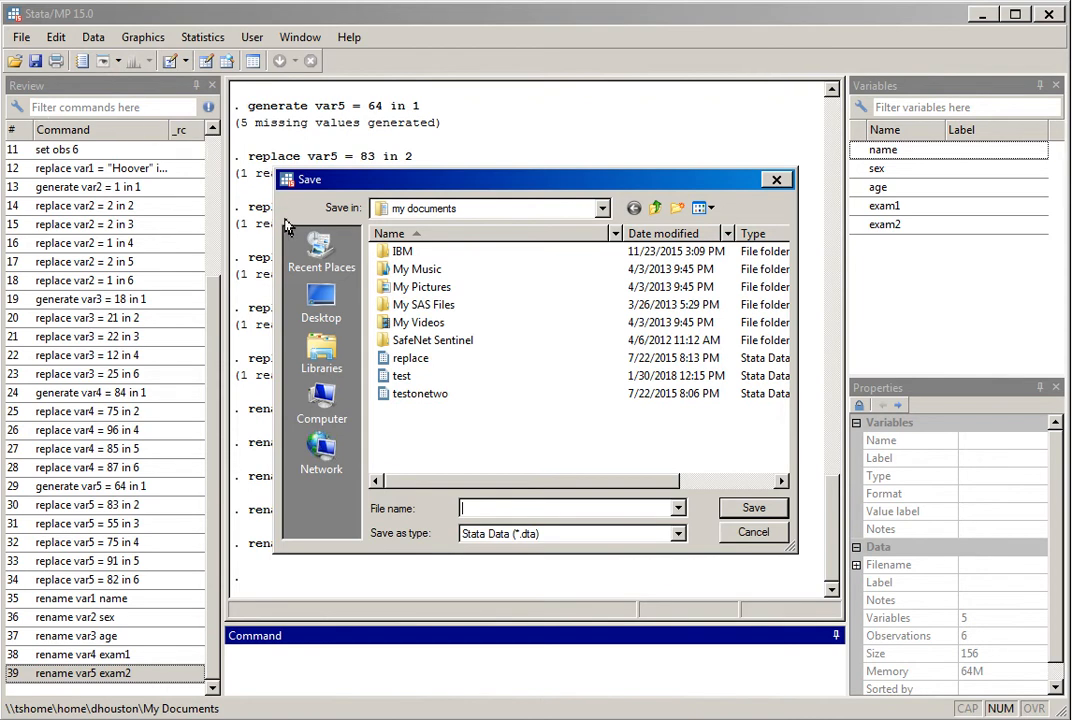
pyautogui.click(322, 408)
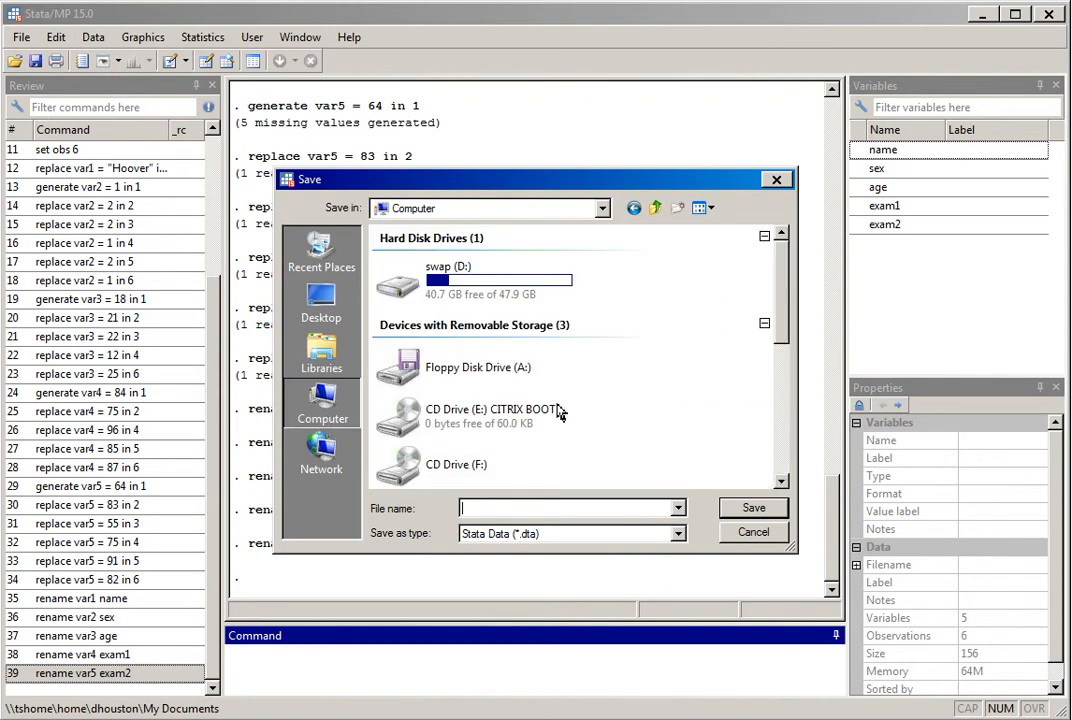
pyautogui.moveTo(790, 287); pyautogui.dragTo(790, 421)
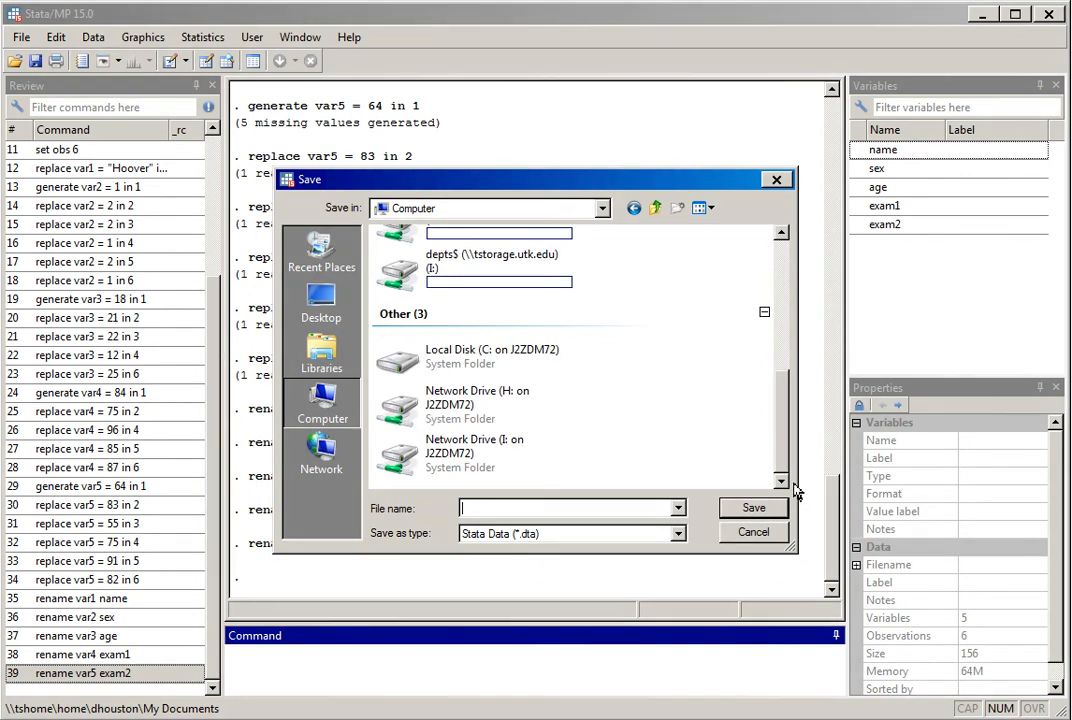
pyautogui.click(451, 368)
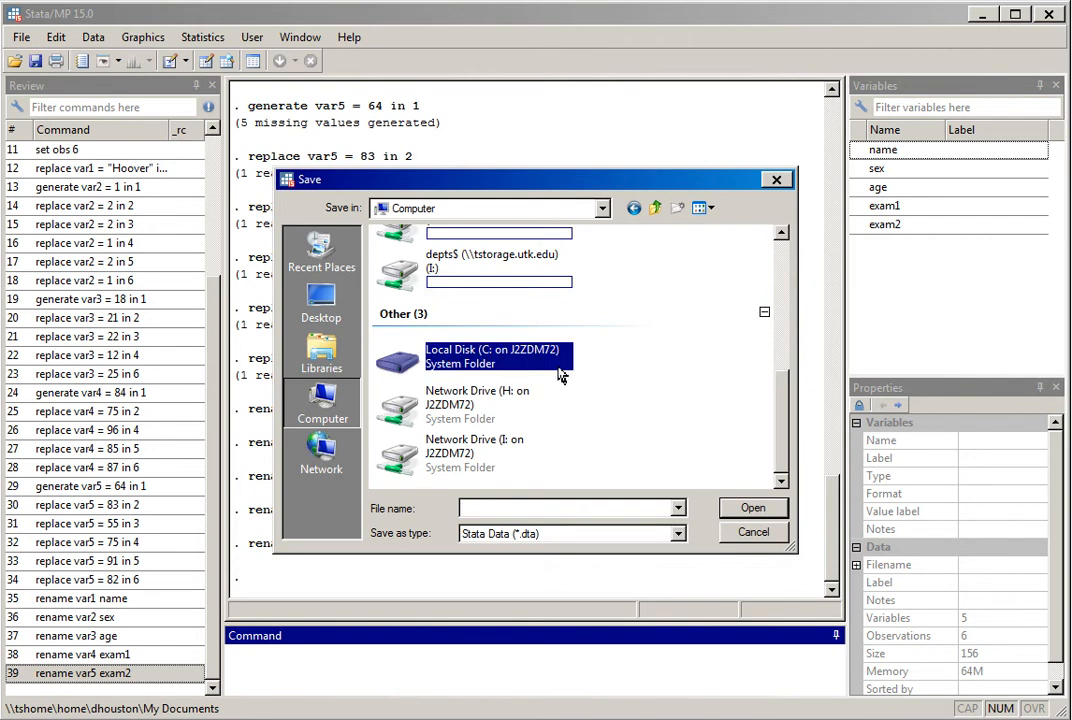
pyautogui.click(754, 510)
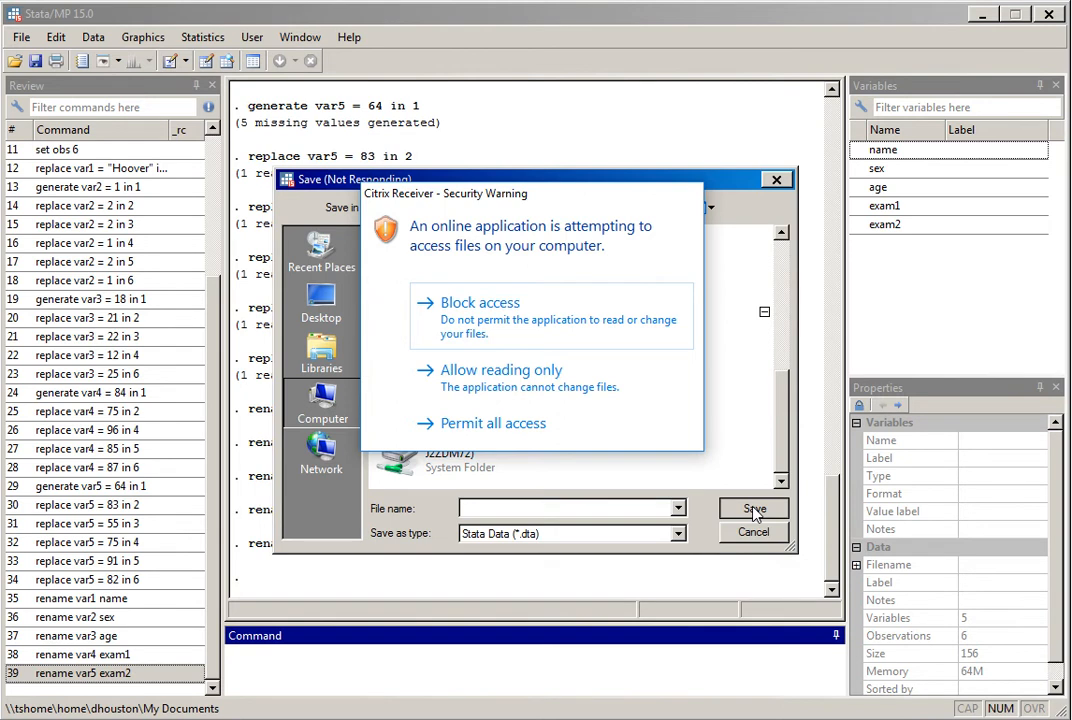
pyautogui.click(500, 428)
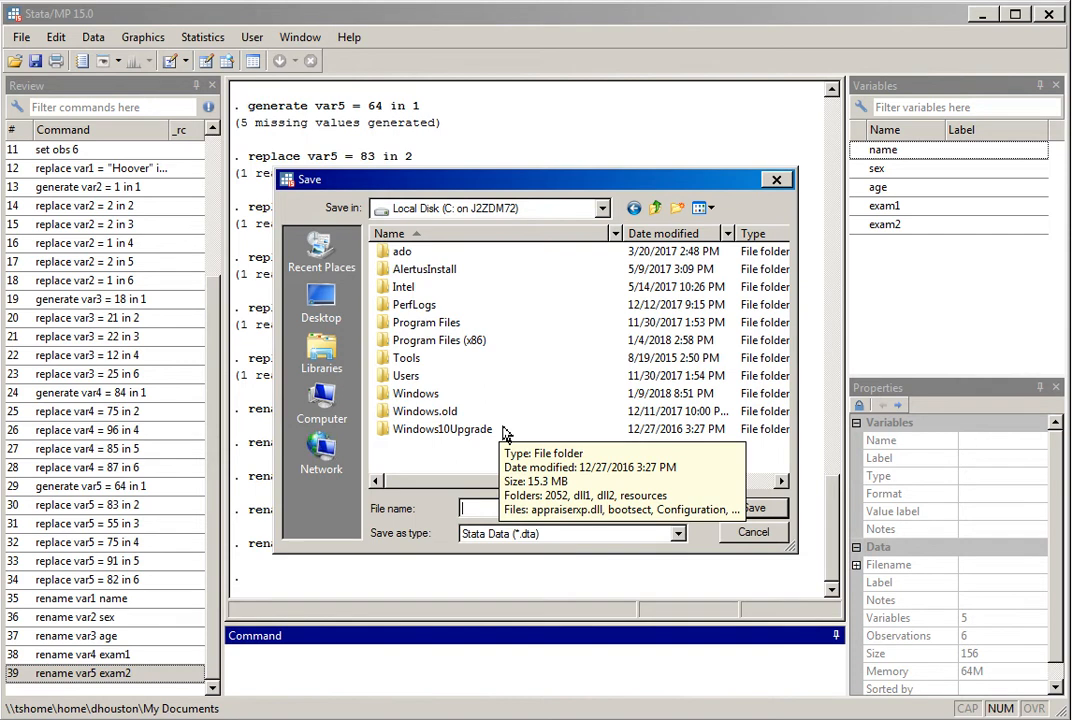
# Save the dataset as student in the Stata Tutorials folder inside the user's My Documents folder
pyautogui.doubleClick(406, 375)
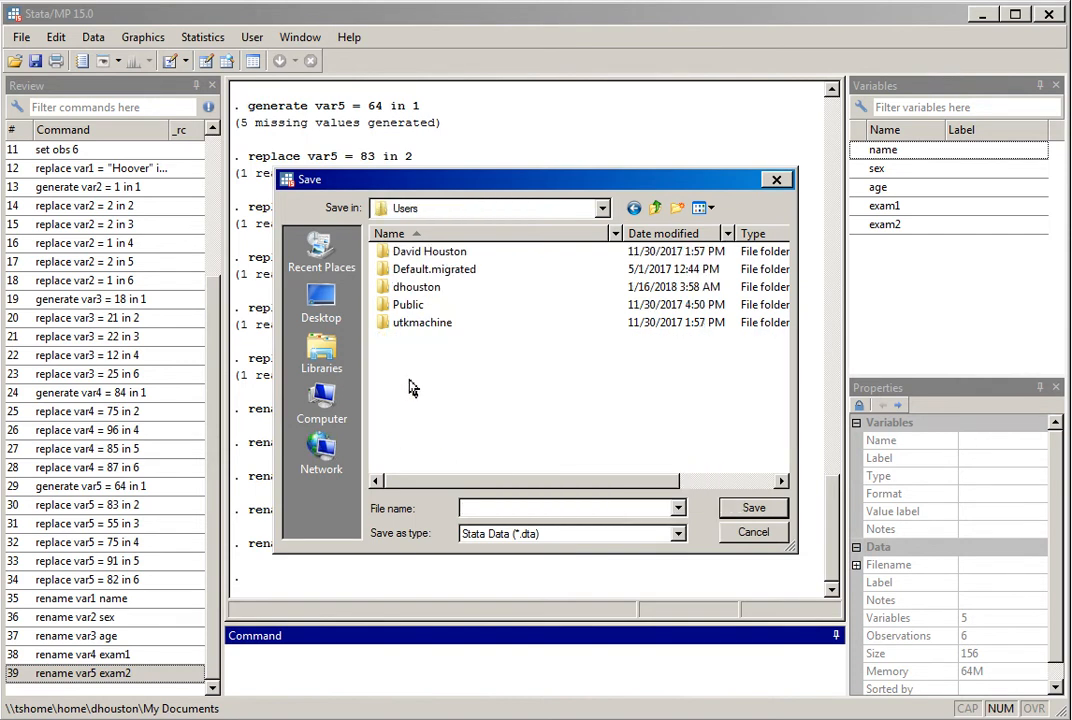
pyautogui.doubleClick(417, 289)
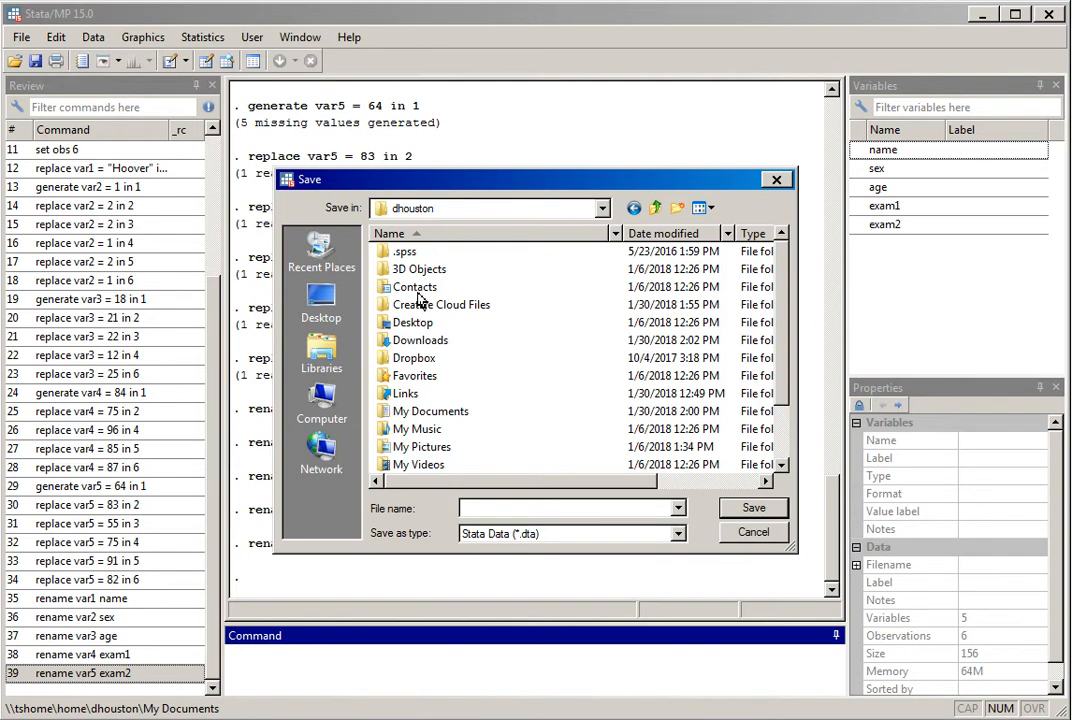
pyautogui.doubleClick(415, 414)
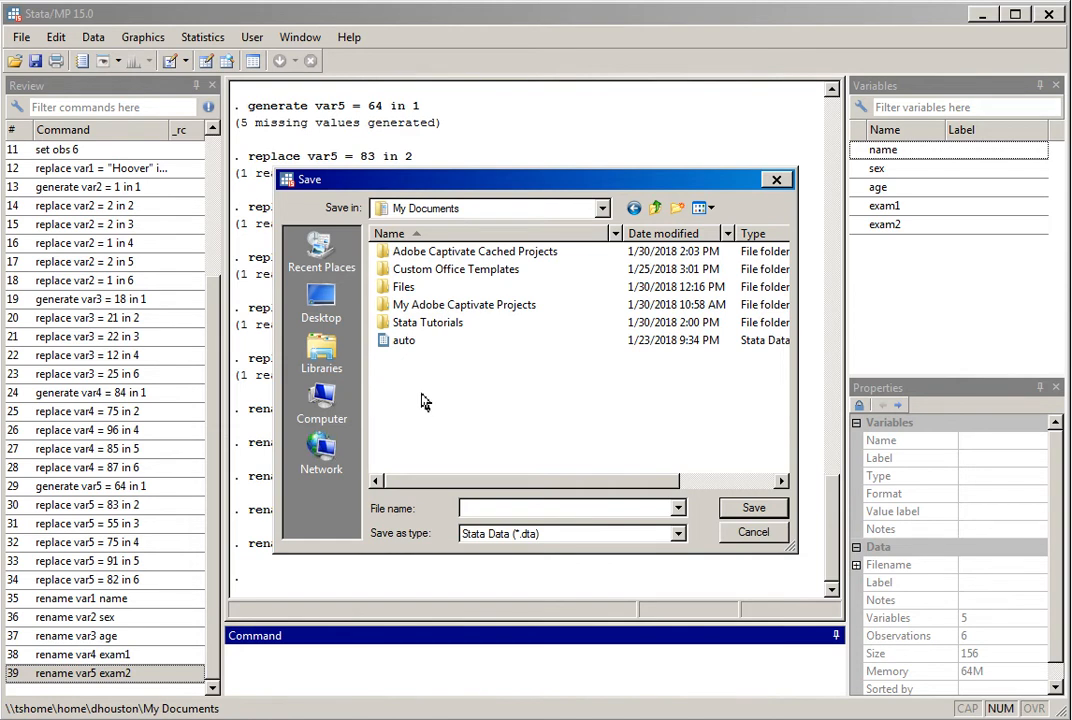
pyautogui.doubleClick(424, 322)
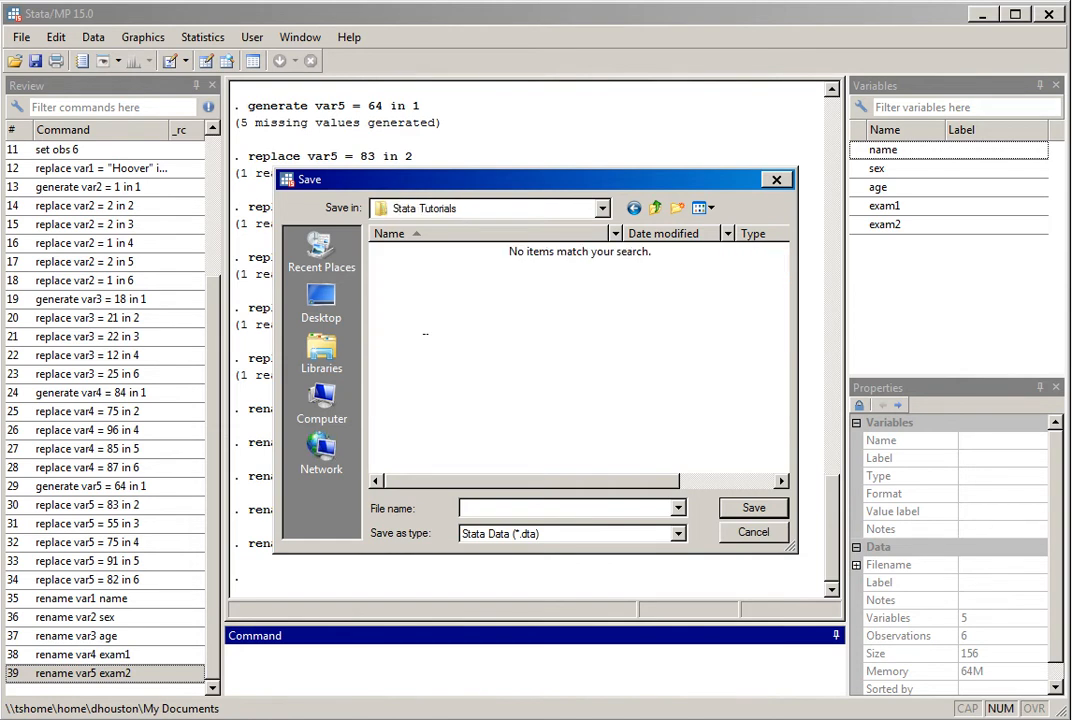
pyautogui.click(590, 510)
pyautogui.write('s')
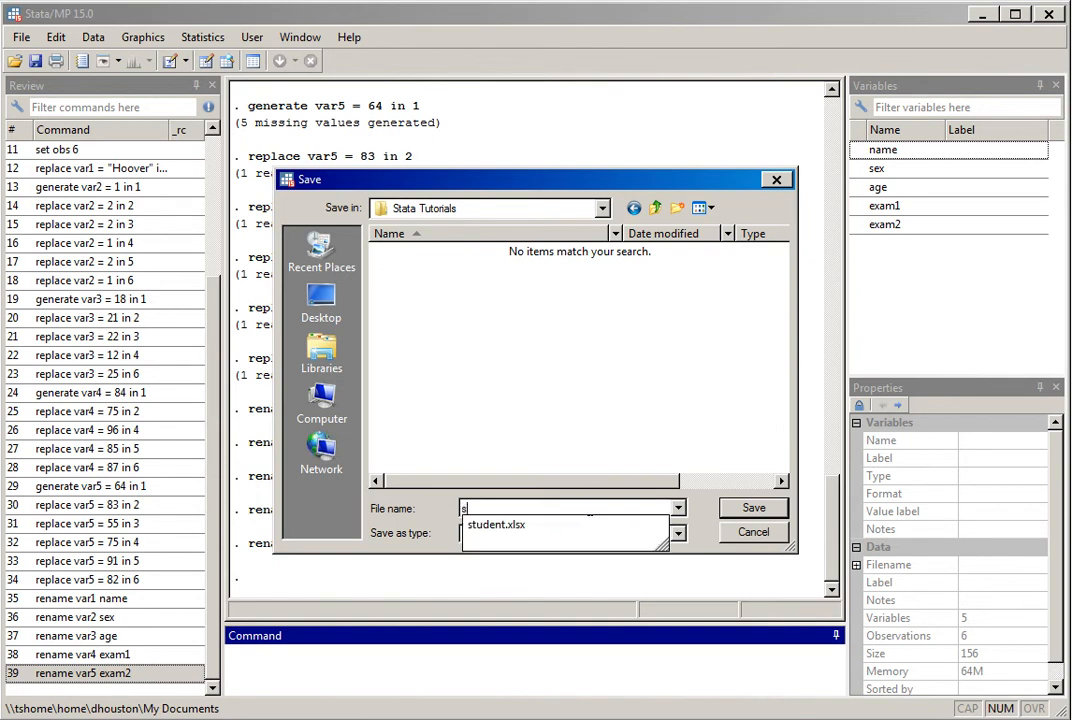
pyautogui.write('tudent')
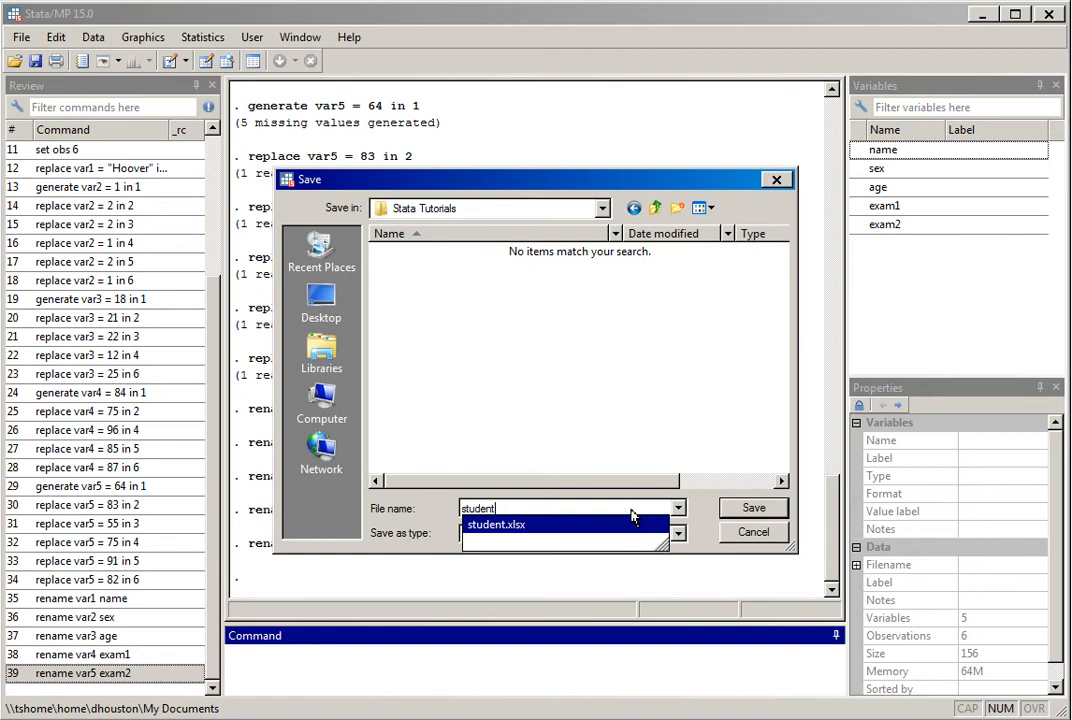
pyautogui.click(753, 509)
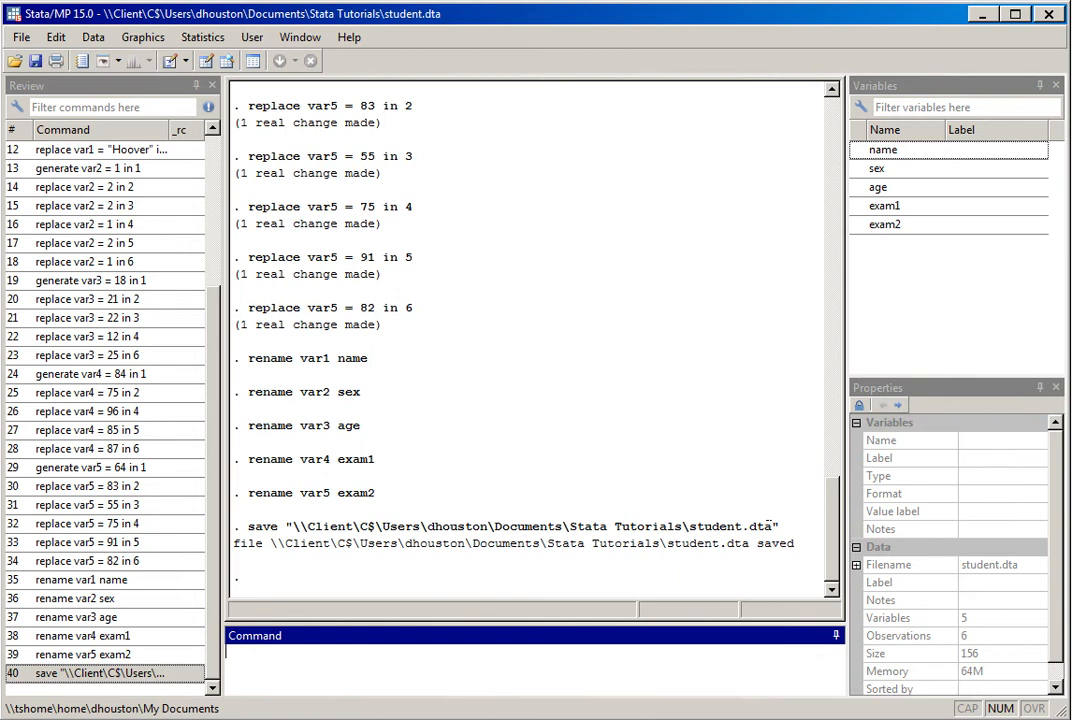
# Clear the dataset from memory, and copy cells A1:E7 of the student workbook in Excel
pyautogui.write('clear')
pyautogui.press('Return')
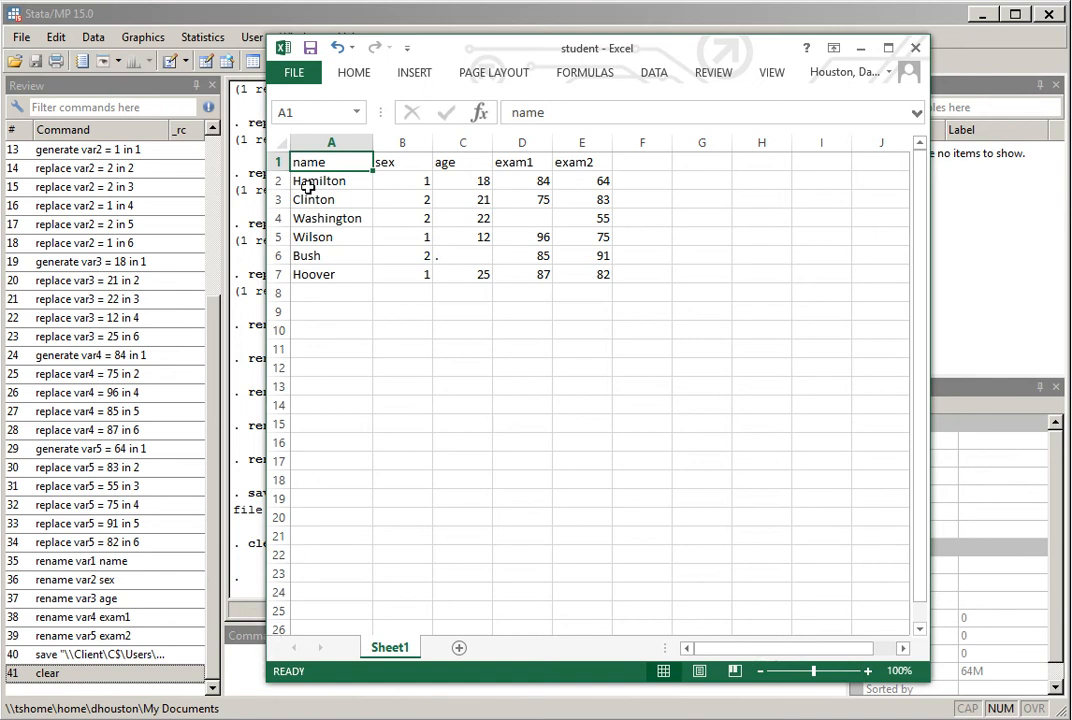
pyautogui.moveTo(308, 164); pyautogui.dragTo(565, 276)
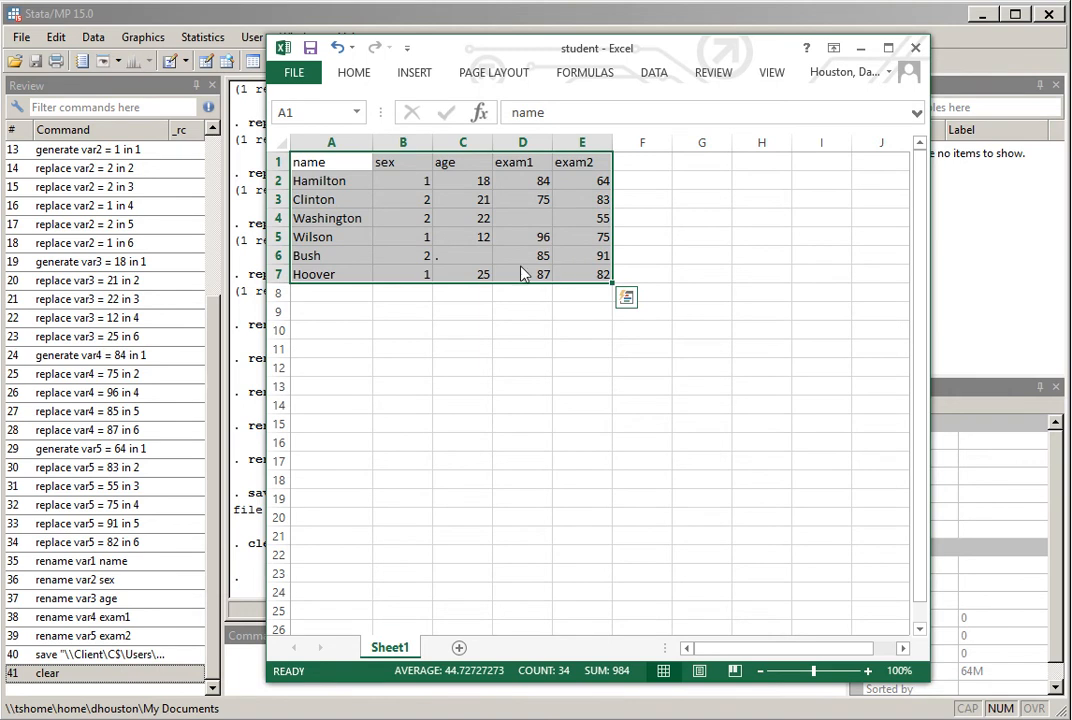
pyautogui.click(352, 76)
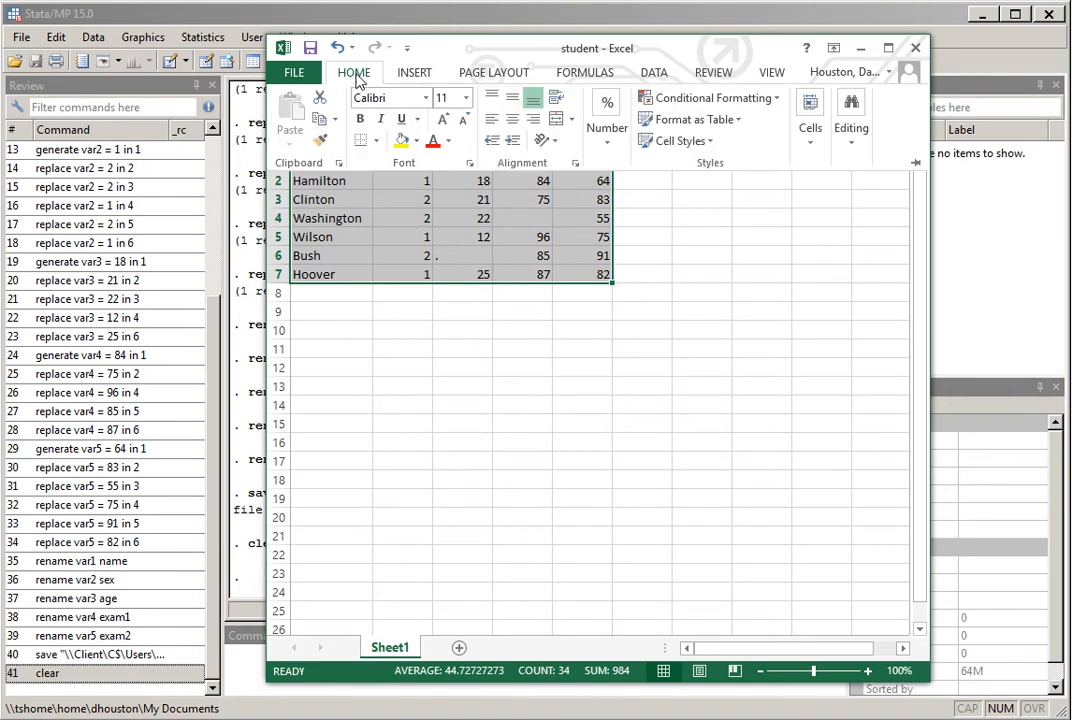
pyautogui.click(320, 119)
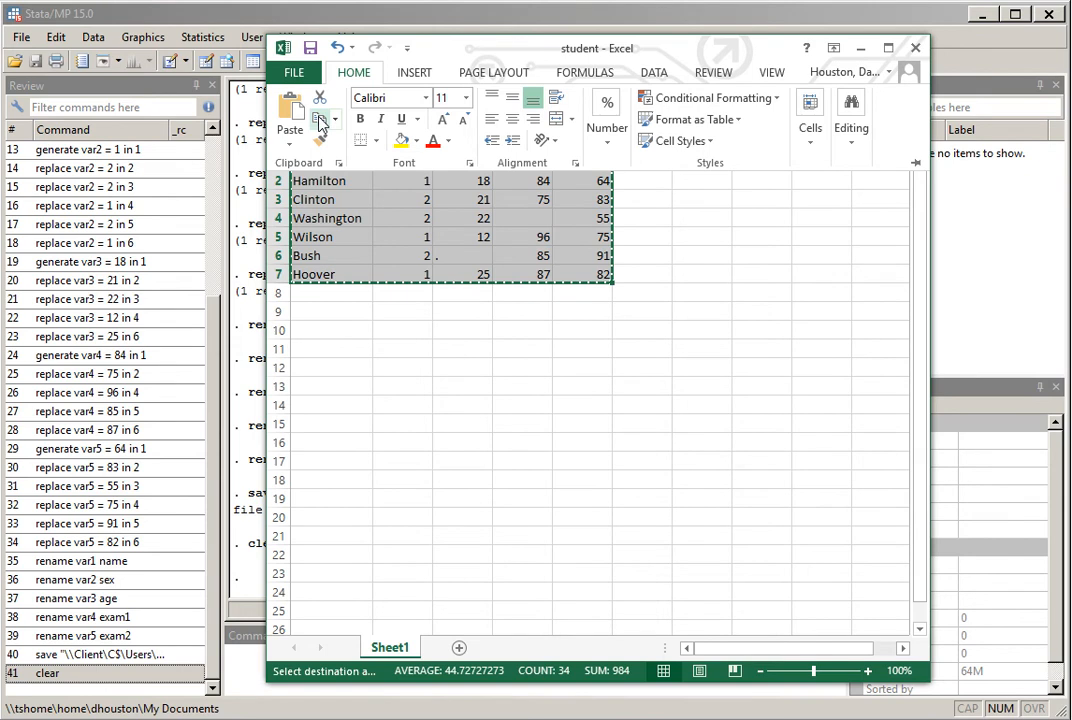
pyautogui.click(862, 50)
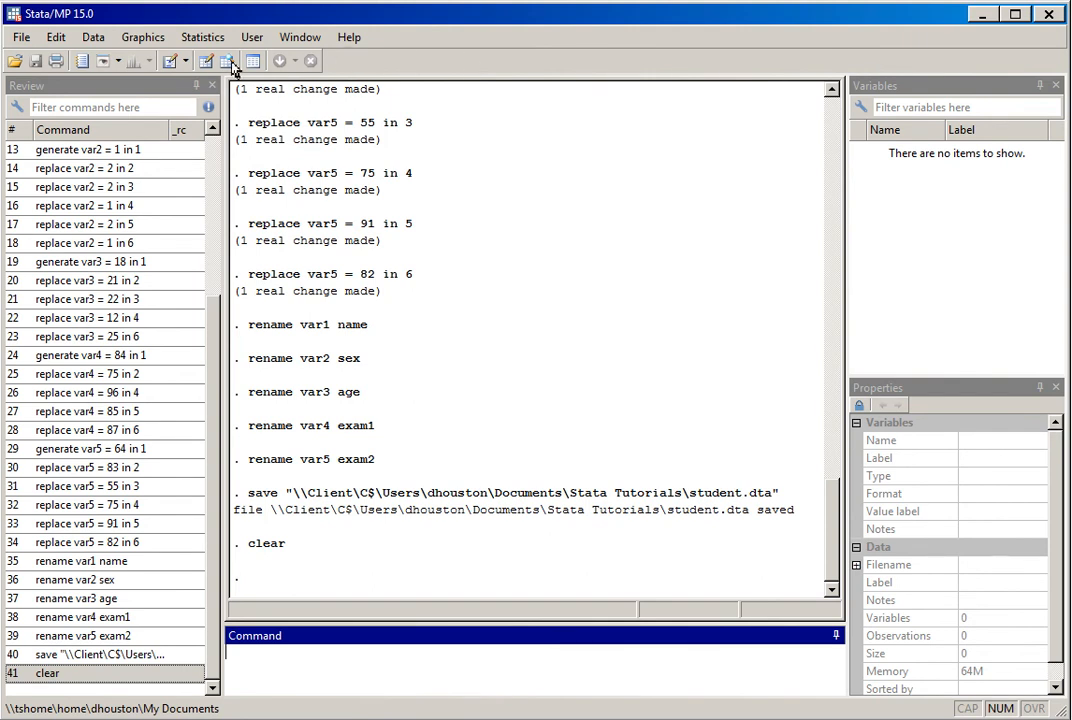
# Switch to Stata and paste the copied cells into the empty data editor, treating the first row as variable names
pyautogui.click(206, 62)
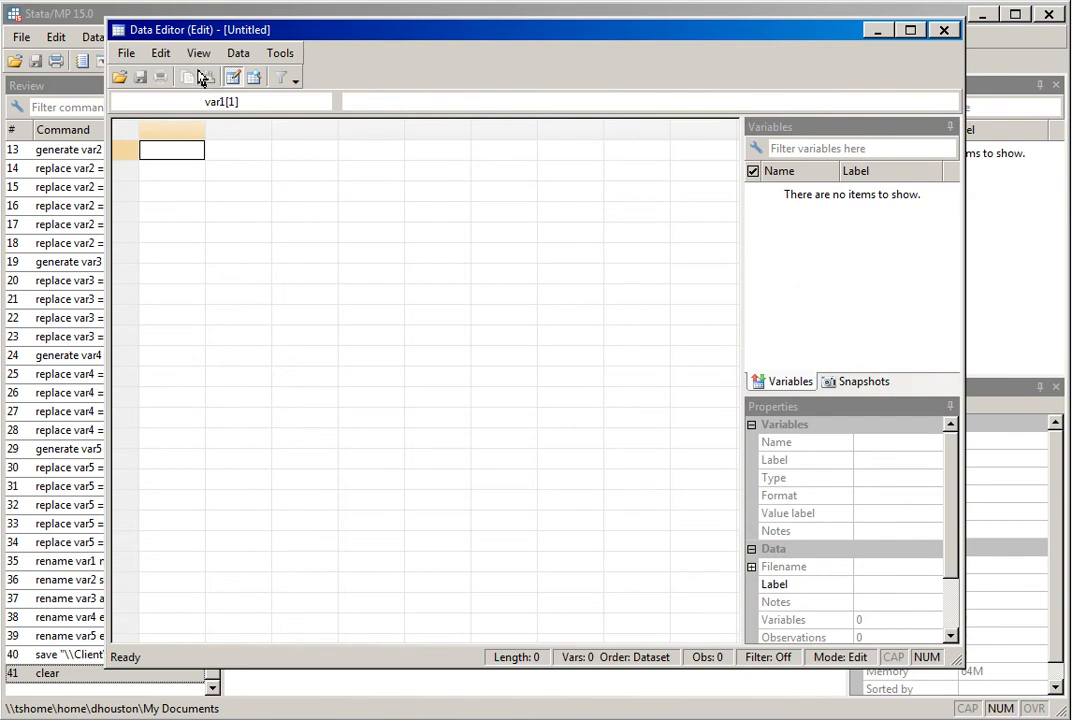
pyautogui.rightClick(173, 168)
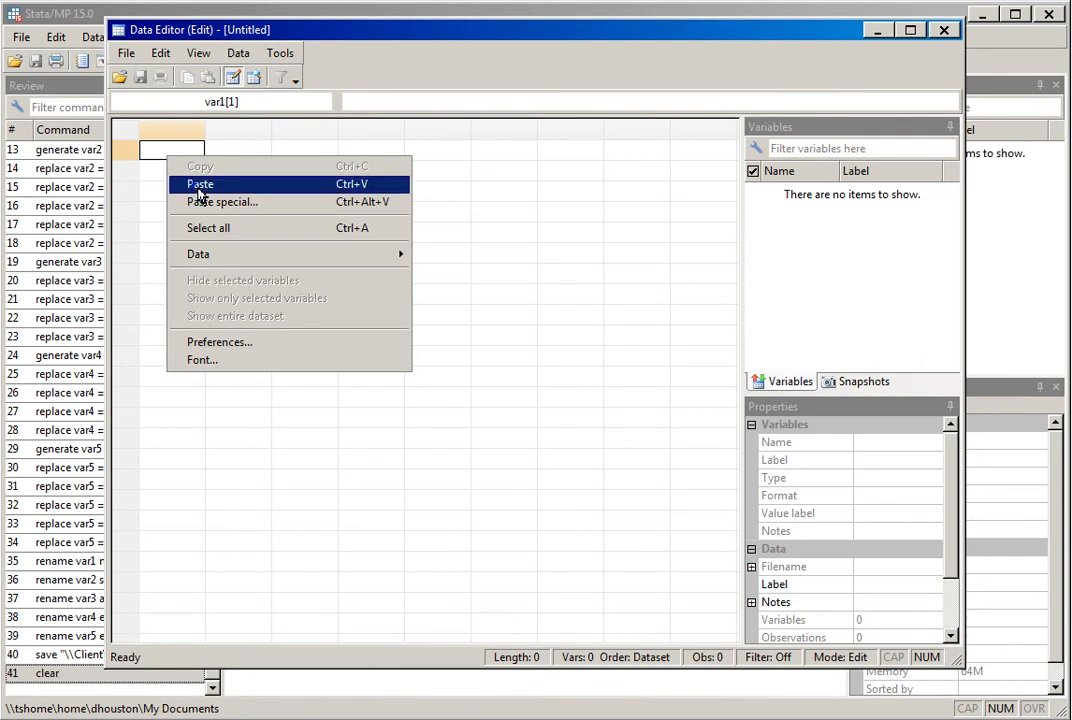
pyautogui.click(198, 188)
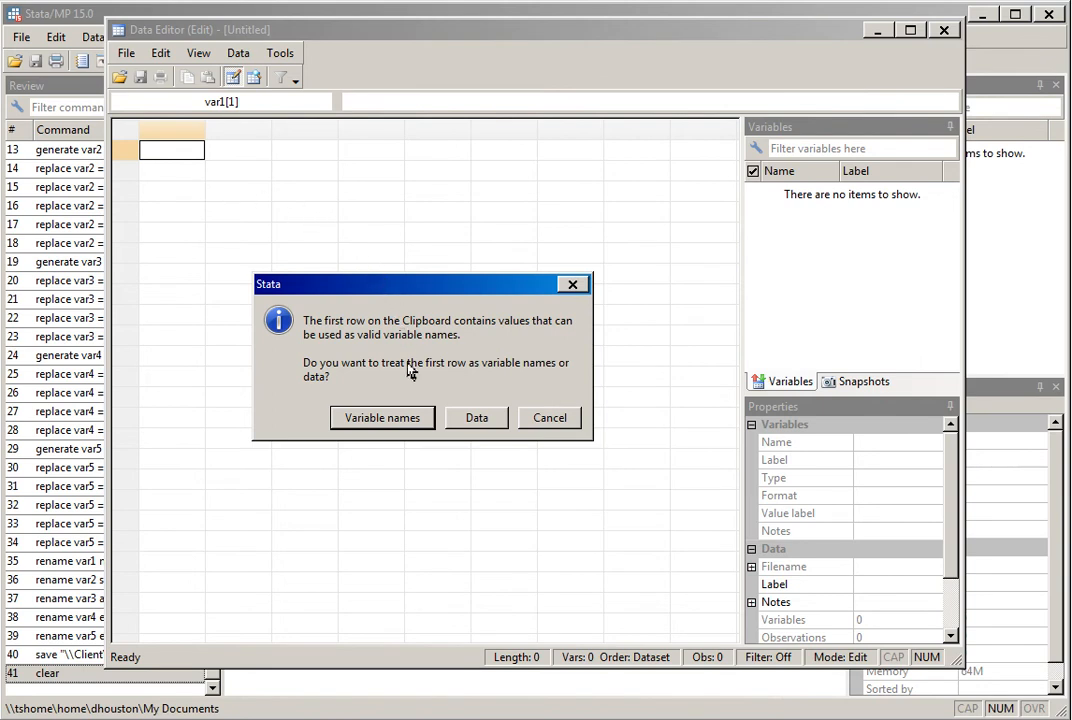
pyautogui.click(413, 427)
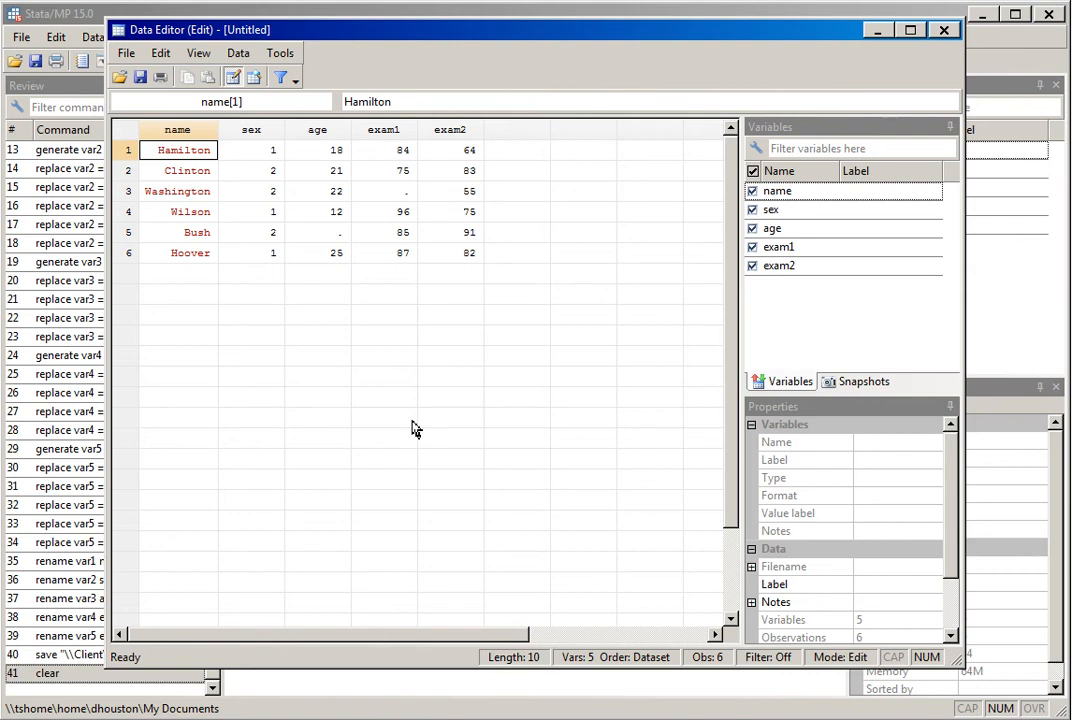
pyautogui.click(946, 33)
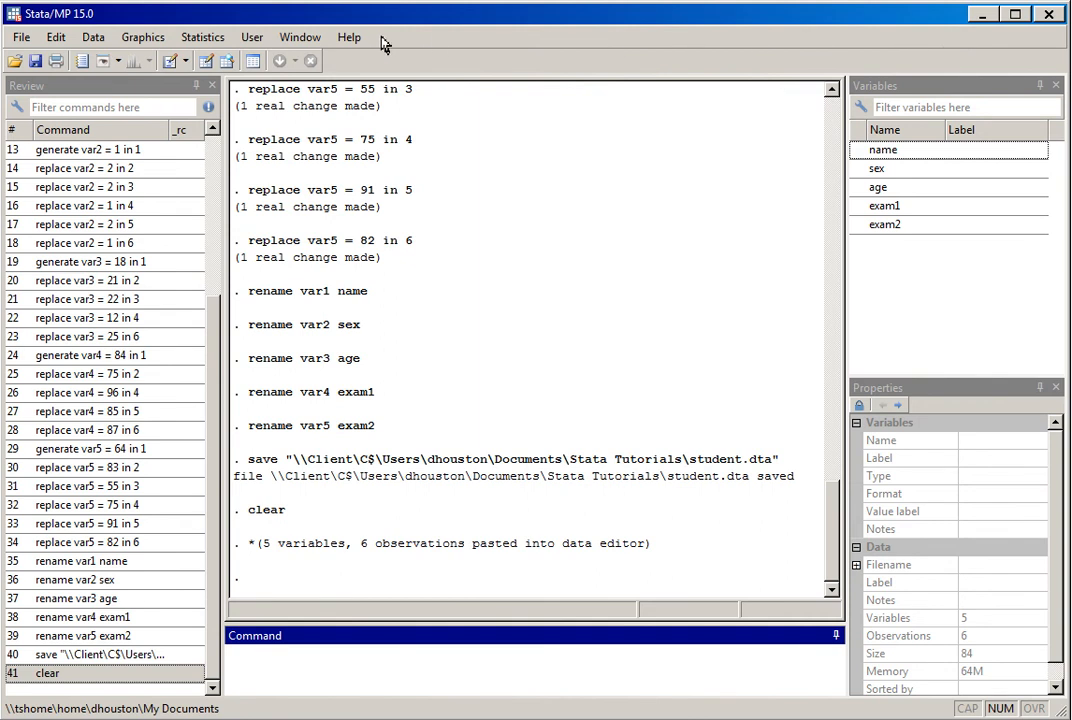
# Save the pasted dataset as student2 in the Stata Tutorials folder
pyautogui.click(22, 38)
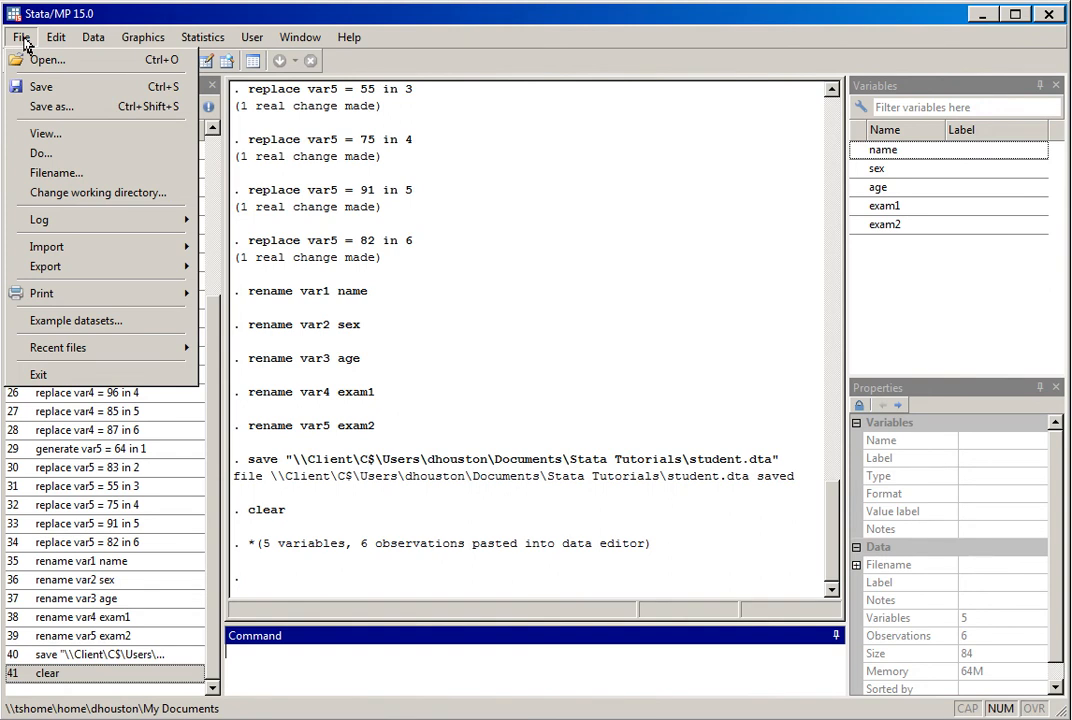
pyautogui.click(38, 106)
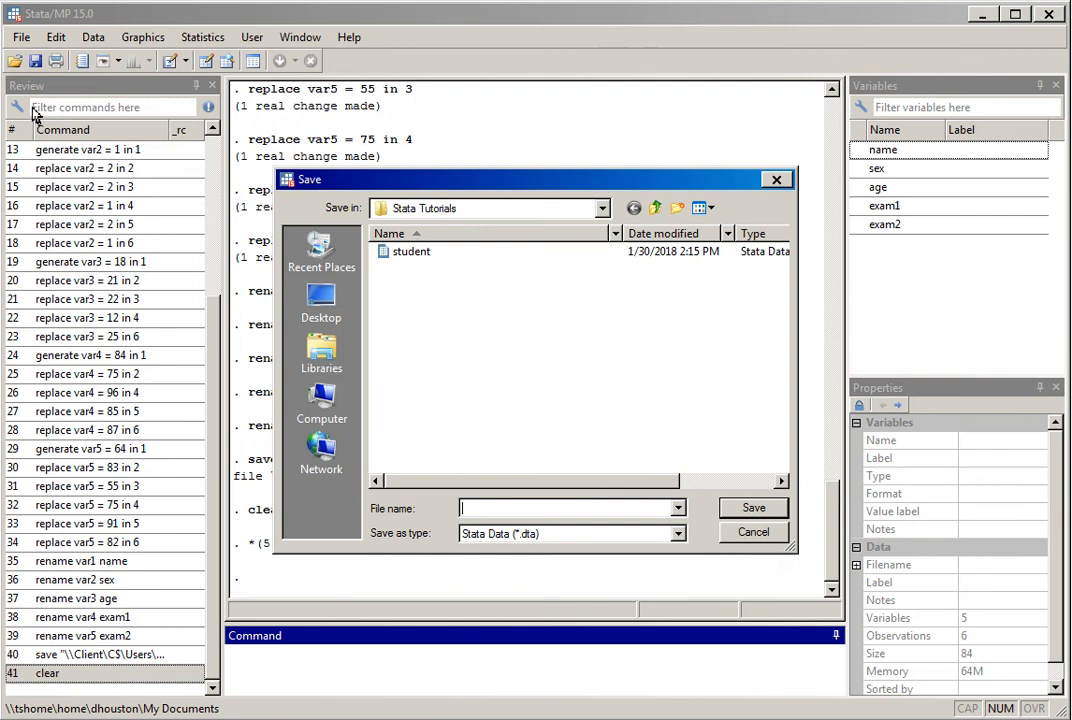
pyautogui.write('student2')
pyautogui.press('BackSpace')
pyautogui.write('2')
pyautogui.click(754, 510)
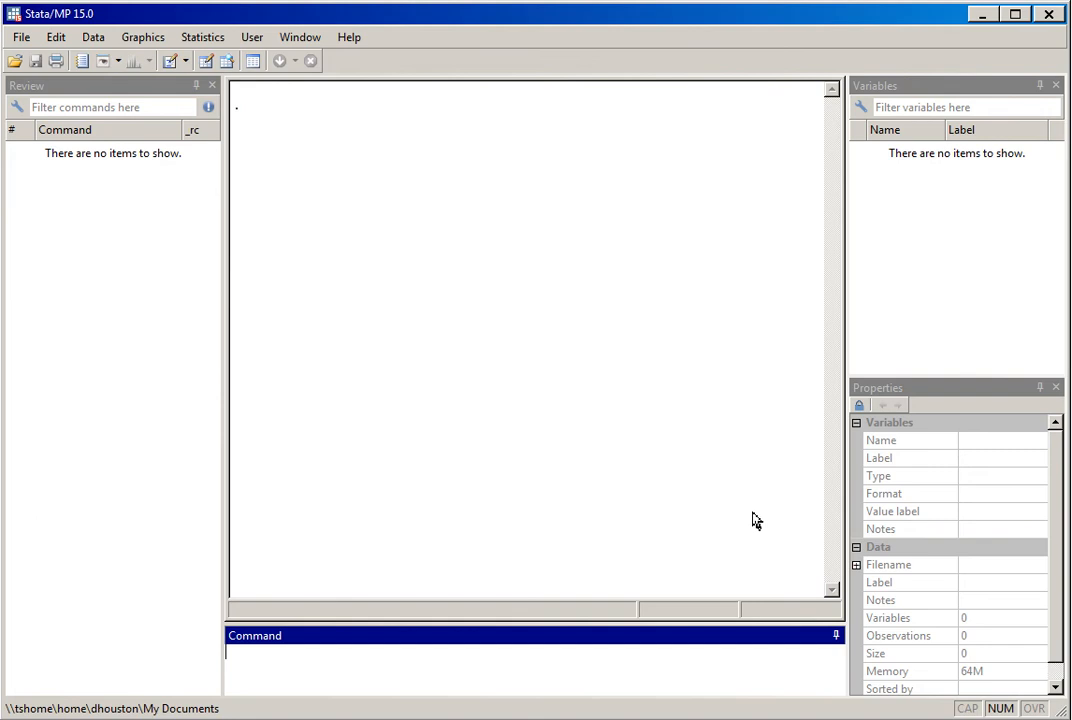
# Import Sheet1 of the student Excel workbook from the Stata Tutorials folder, using the first row as variable names
pyautogui.click(21, 40)
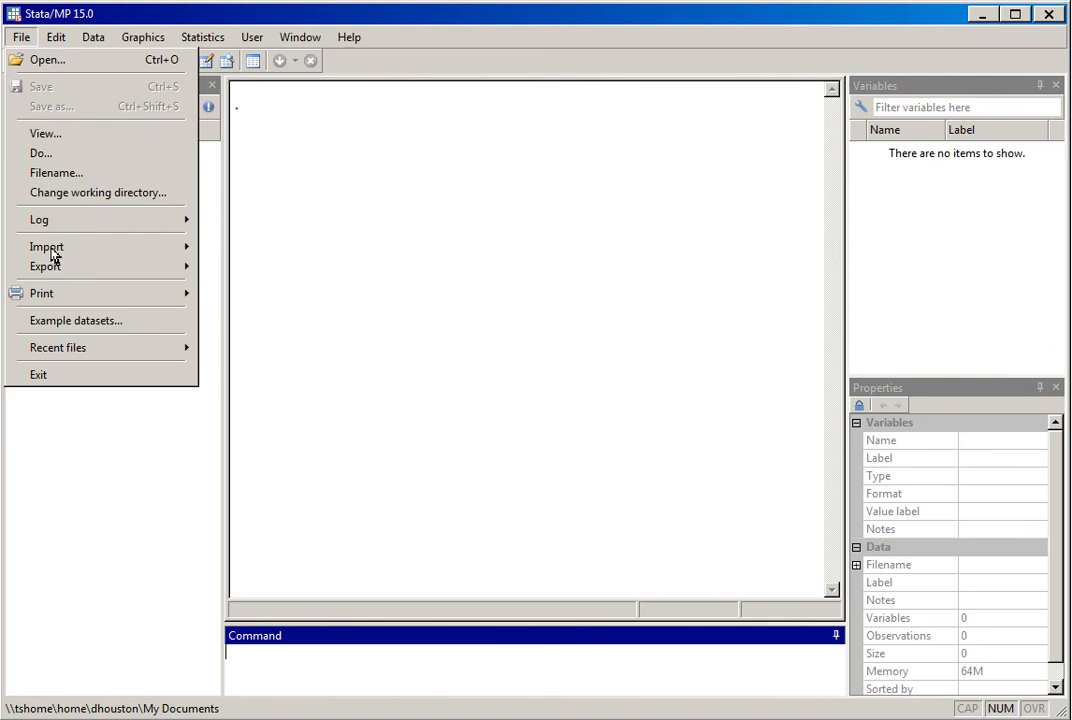
pyautogui.moveTo(53, 256)
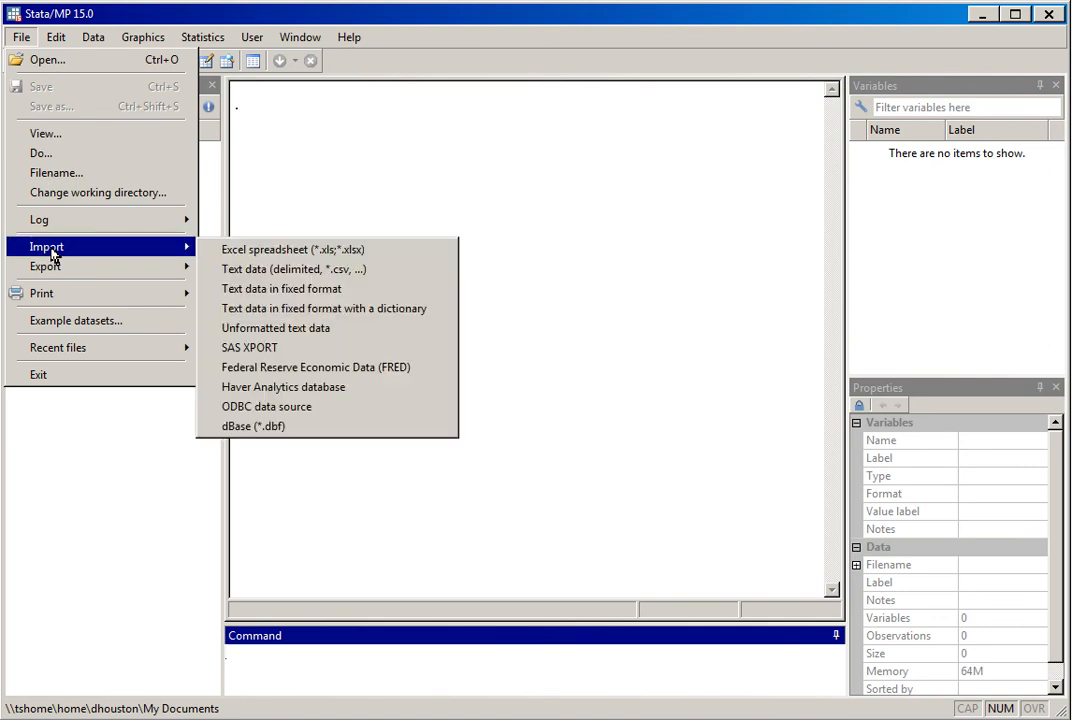
pyautogui.click(265, 252)
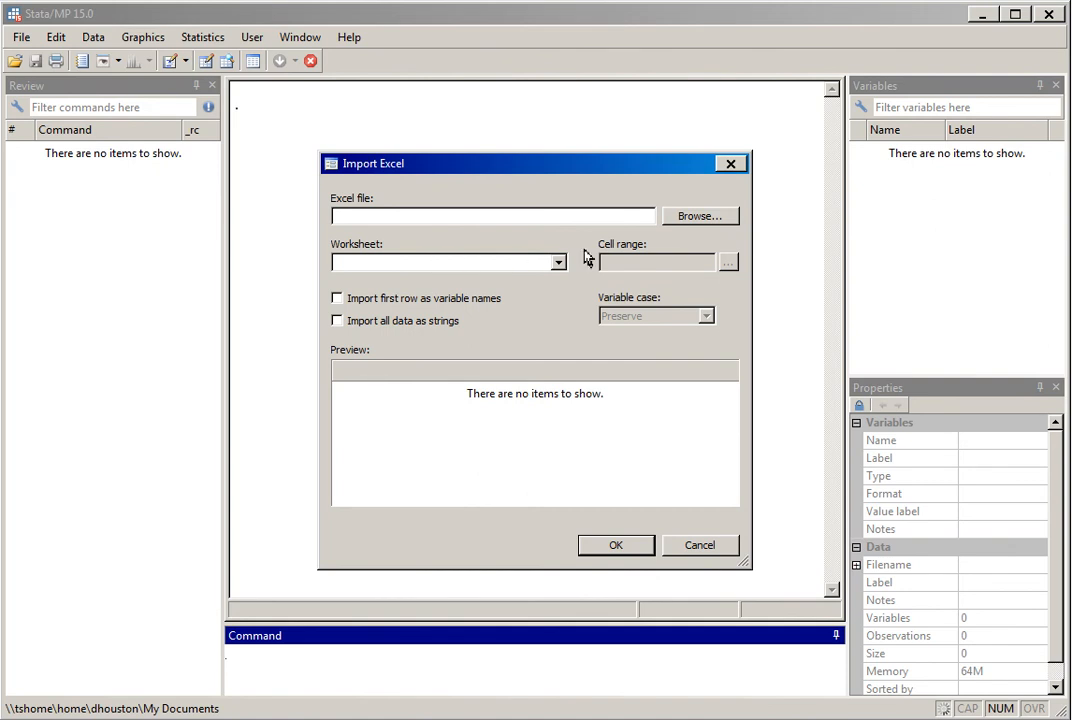
pyautogui.click(699, 217)
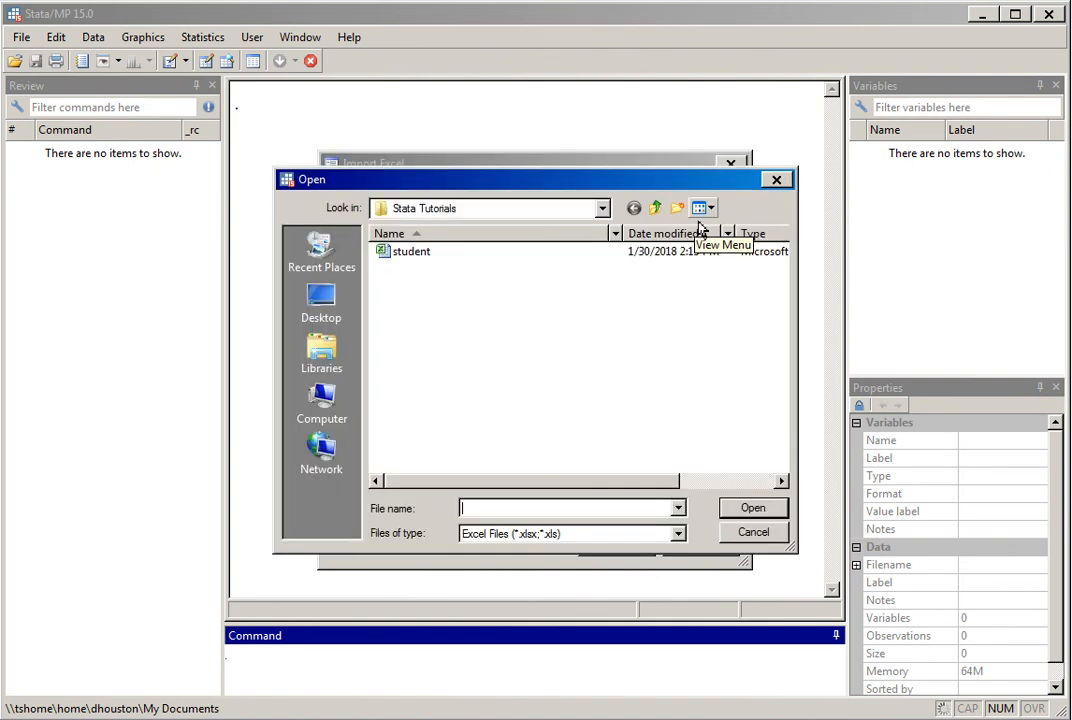
pyautogui.click(394, 264)
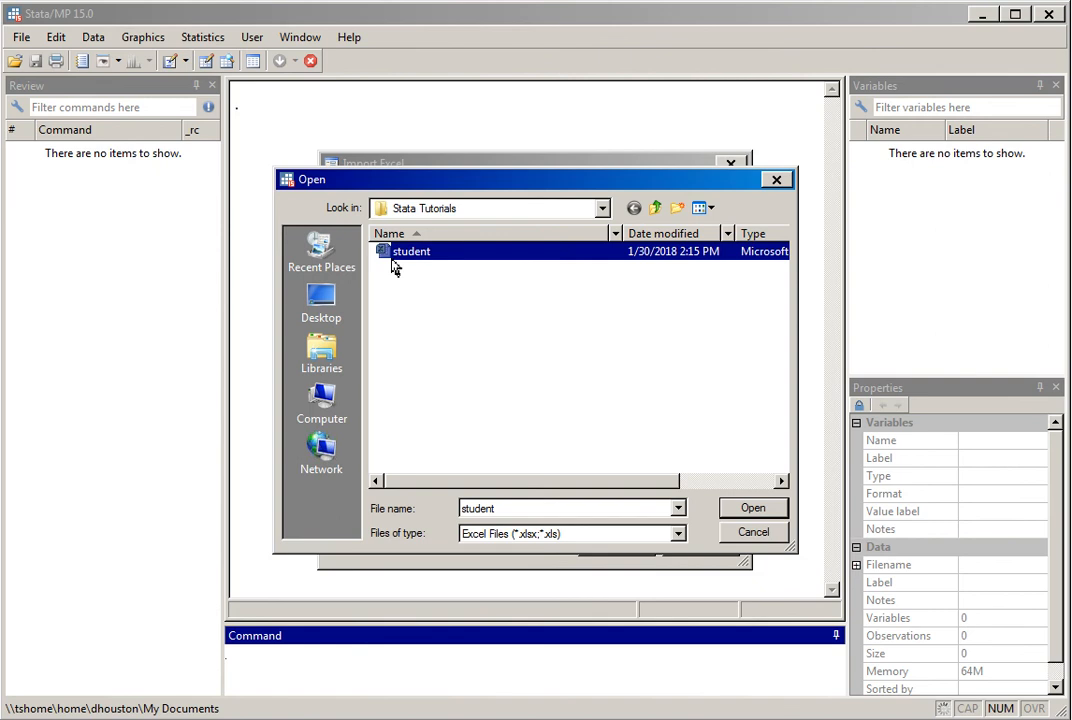
pyautogui.click(755, 510)
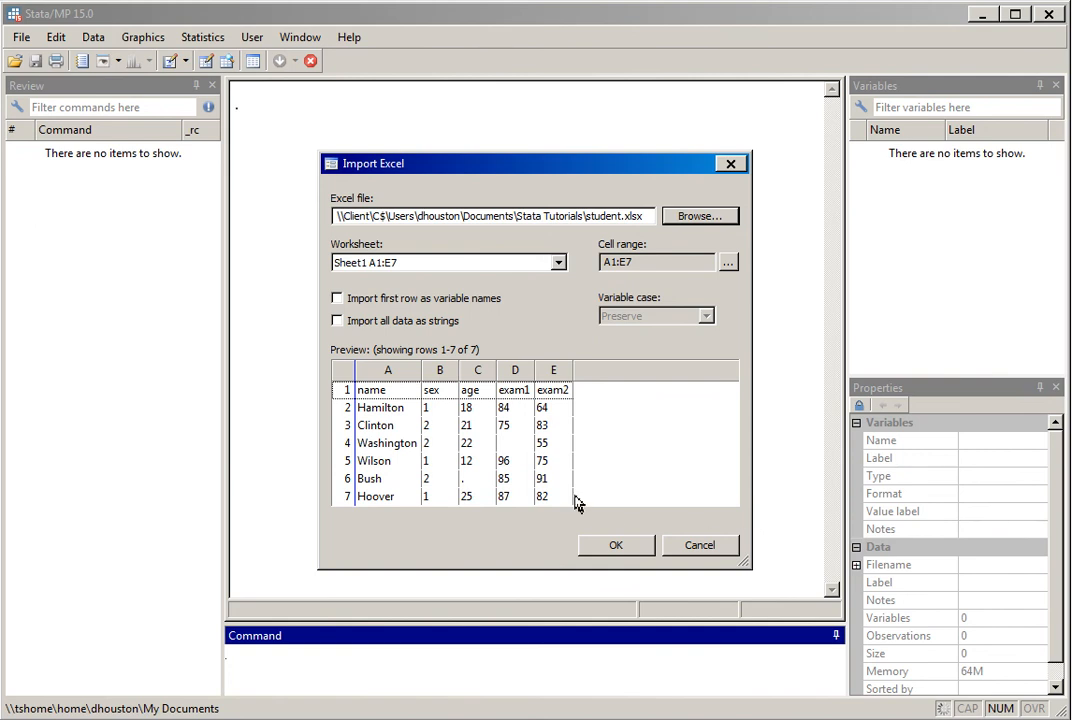
pyautogui.click(337, 299)
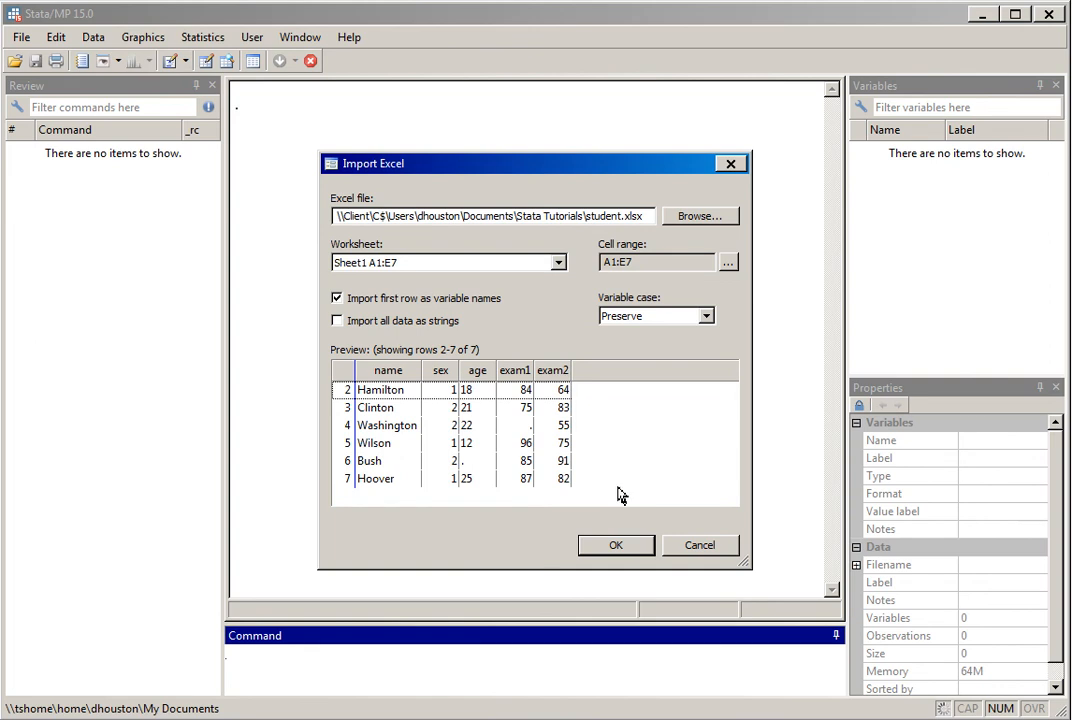
pyautogui.click(618, 547)
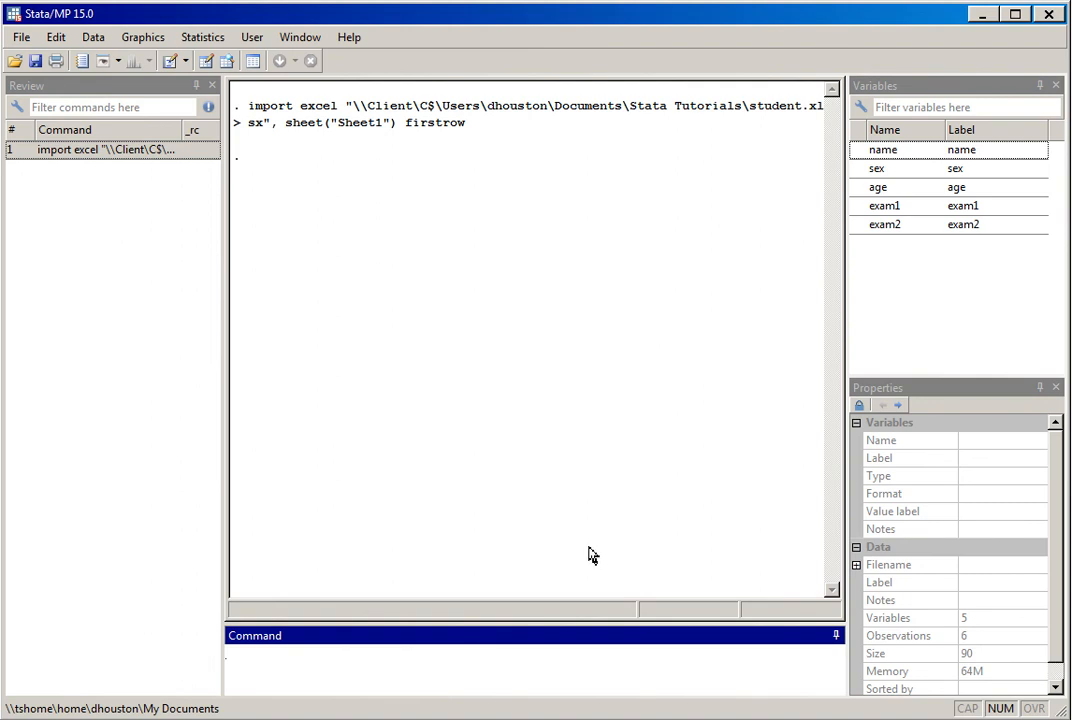
# Browse the imported data, inspect the age variable's properties, and summarize age
pyautogui.click(229, 62)
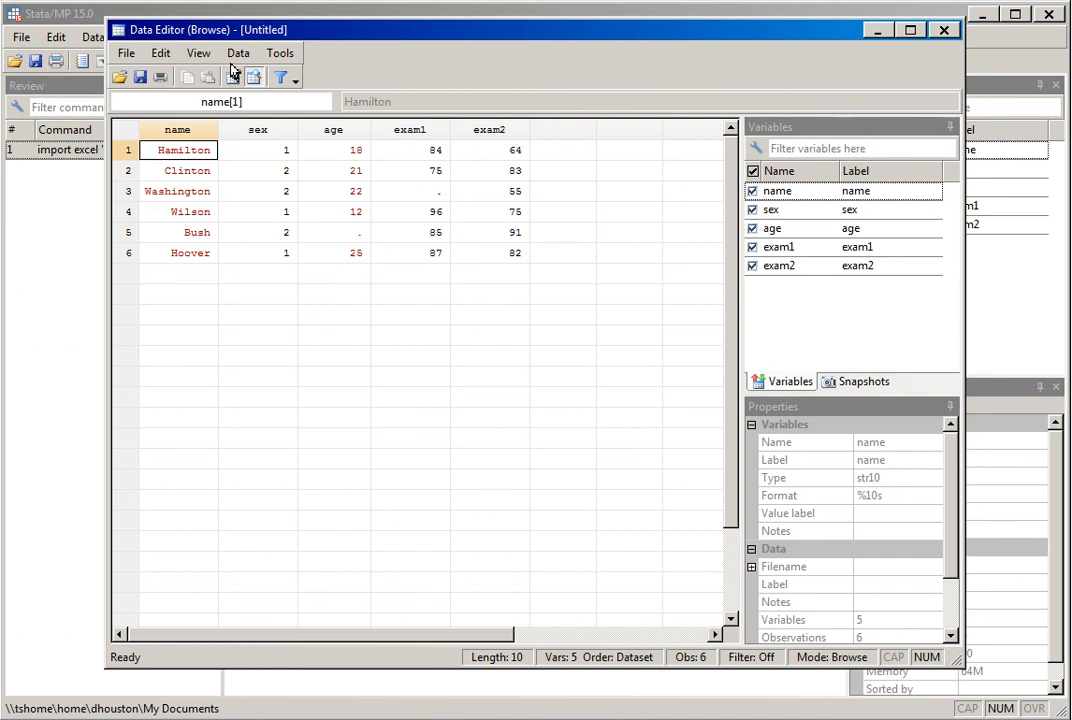
pyautogui.click(803, 235)
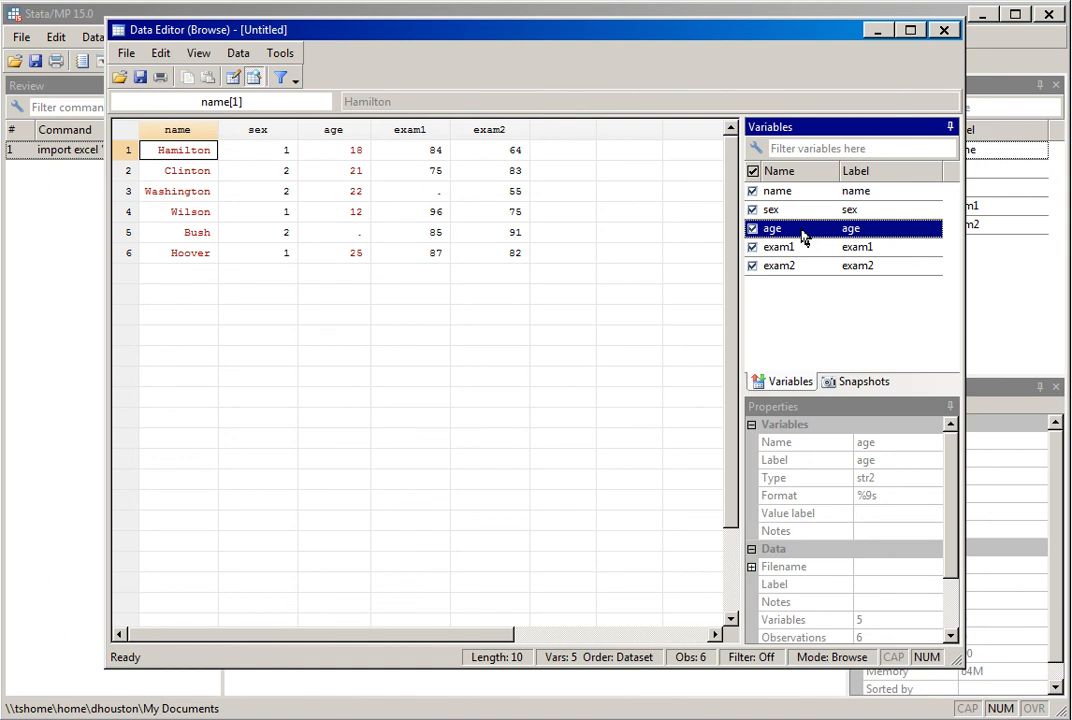
pyautogui.click(944, 31)
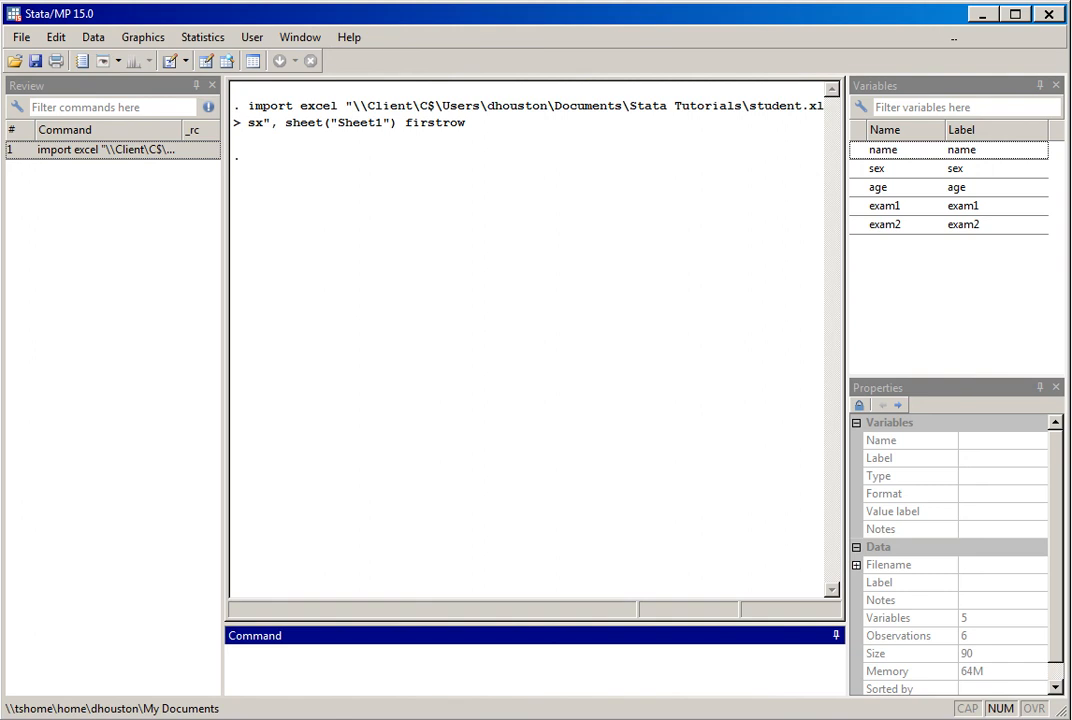
pyautogui.write('summarize age')
pyautogui.press('Return')
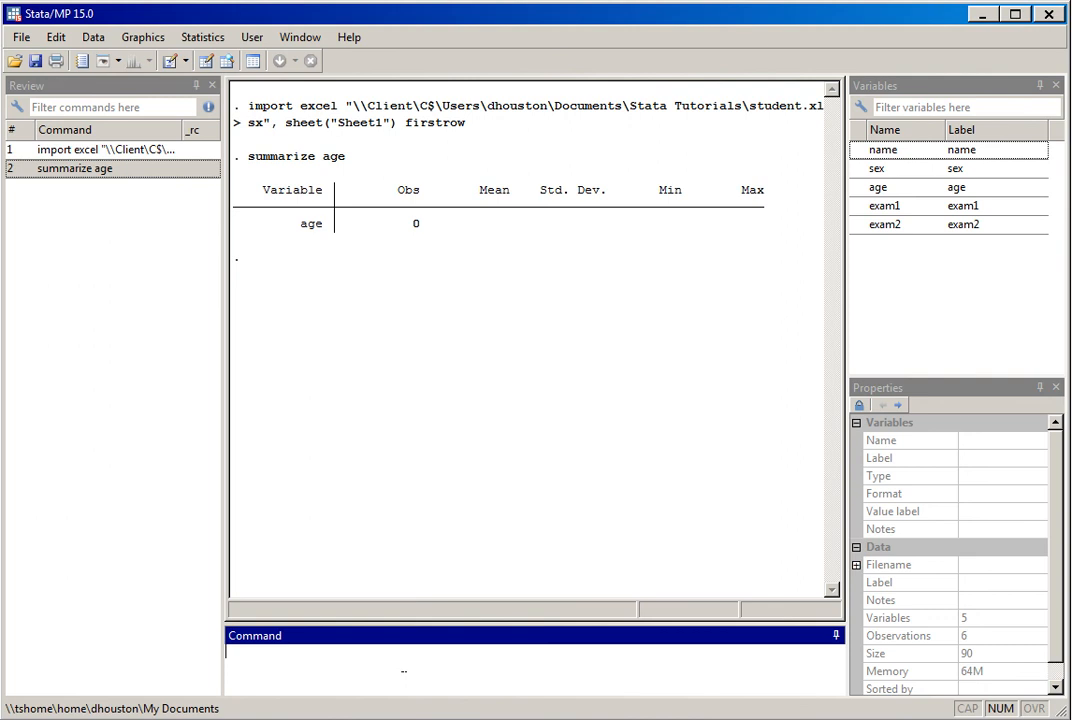
# Convert the string variable age to numeric in place with the command destring age, replace
pyautogui.write('destring age')
pyautogui.write(', replac')
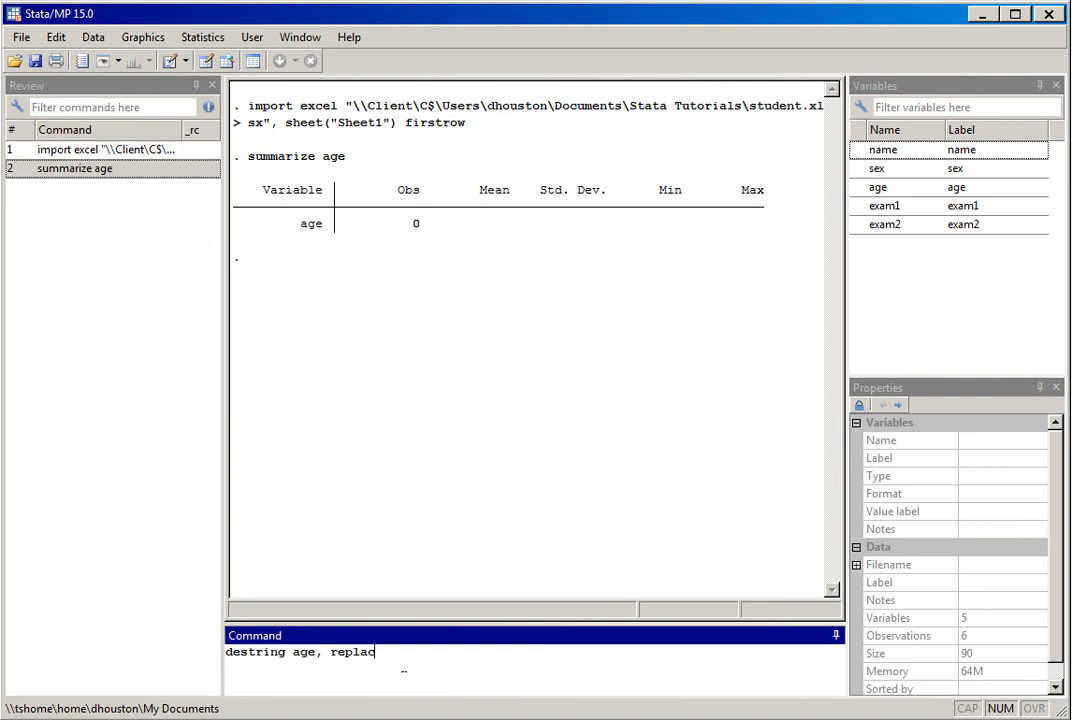
pyautogui.write('e')
pyautogui.press('Return')
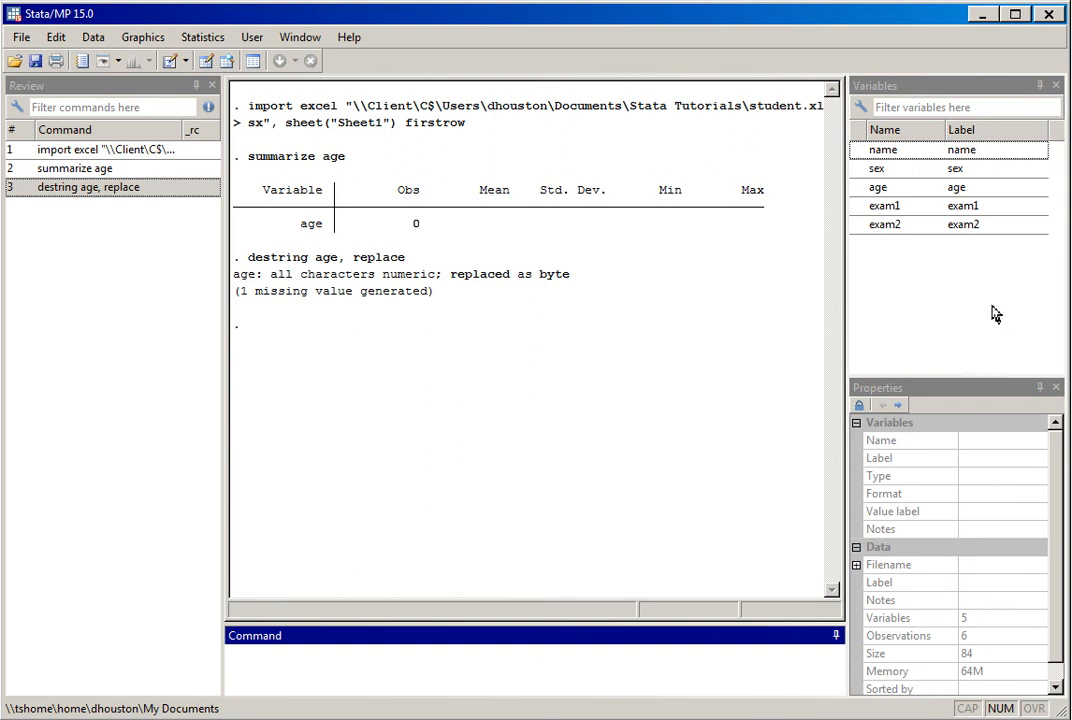
# Check the converted age variable's properties and its values in the data browser, and summarize age again
pyautogui.click(1005, 194)
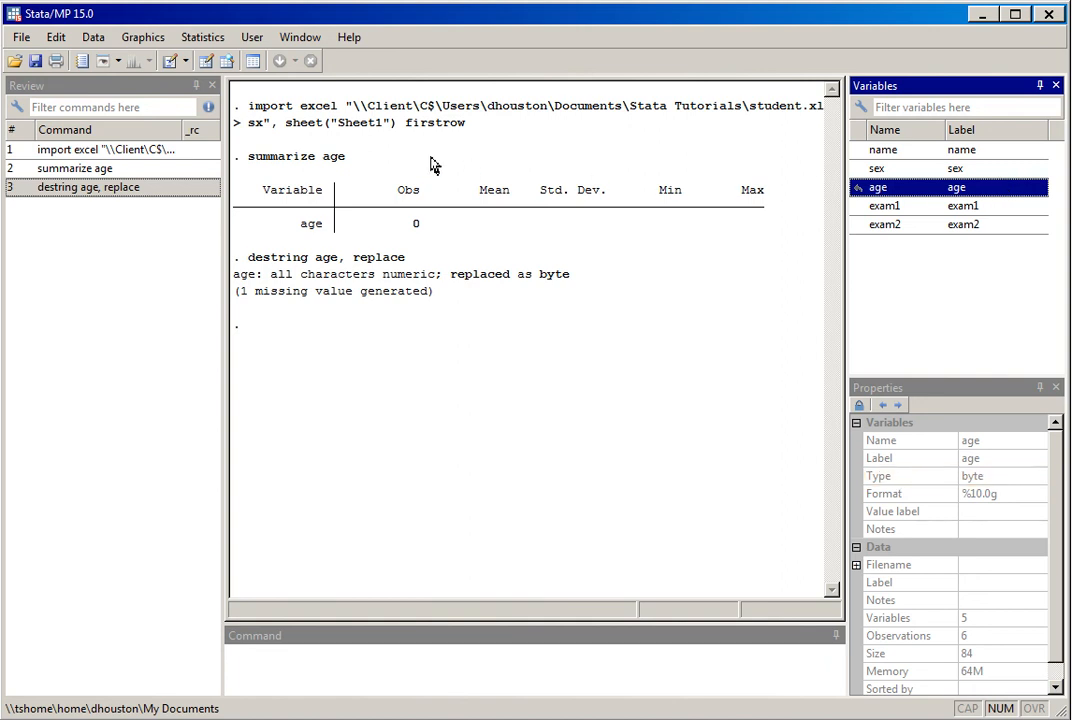
pyautogui.click(228, 62)
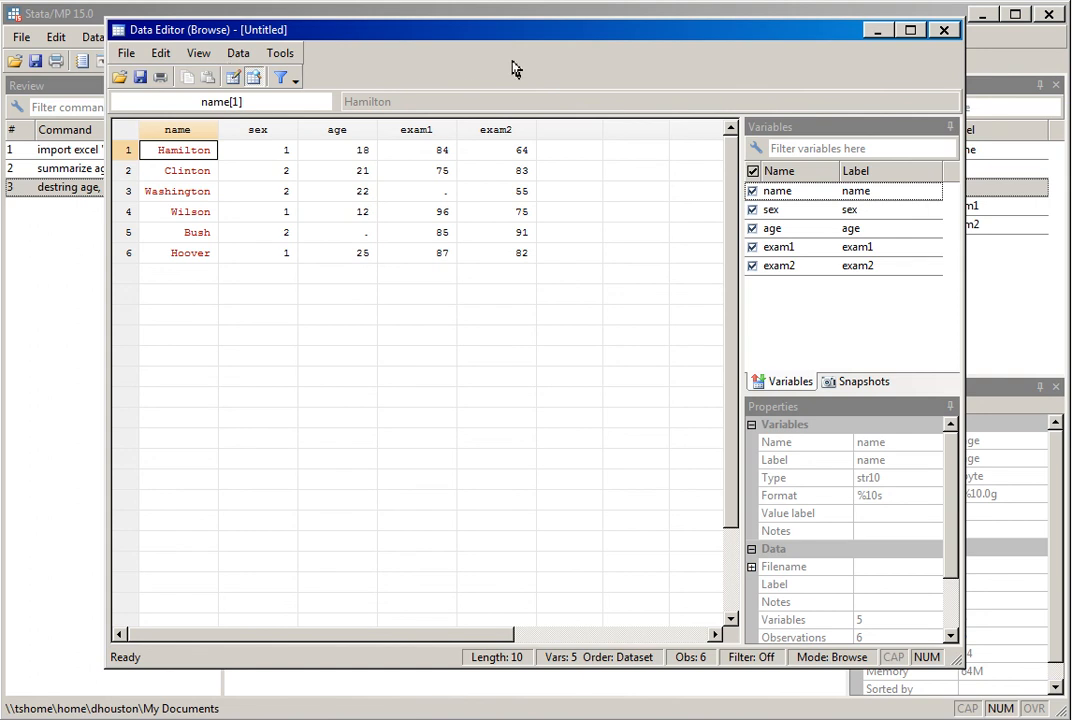
pyautogui.click(945, 31)
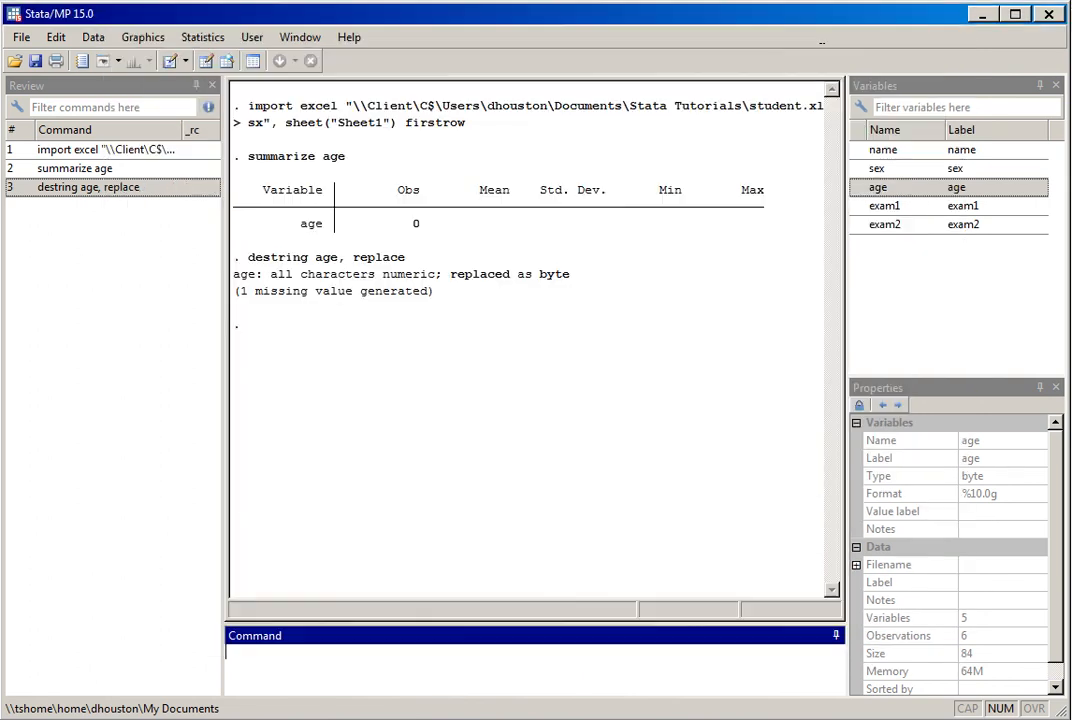
pyautogui.write('summarize ag')
pyautogui.write('e')
pyautogui.press('Return')
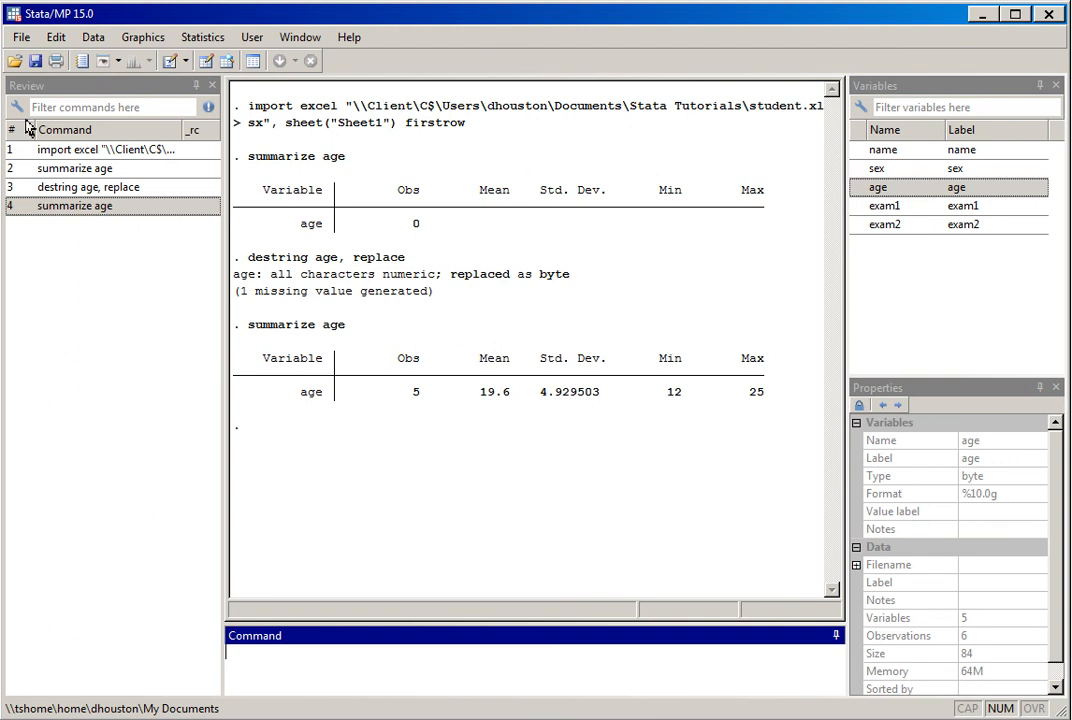
# Save the imported dataset as student3 in the Stata Tutorials folder
pyautogui.click(21, 38)
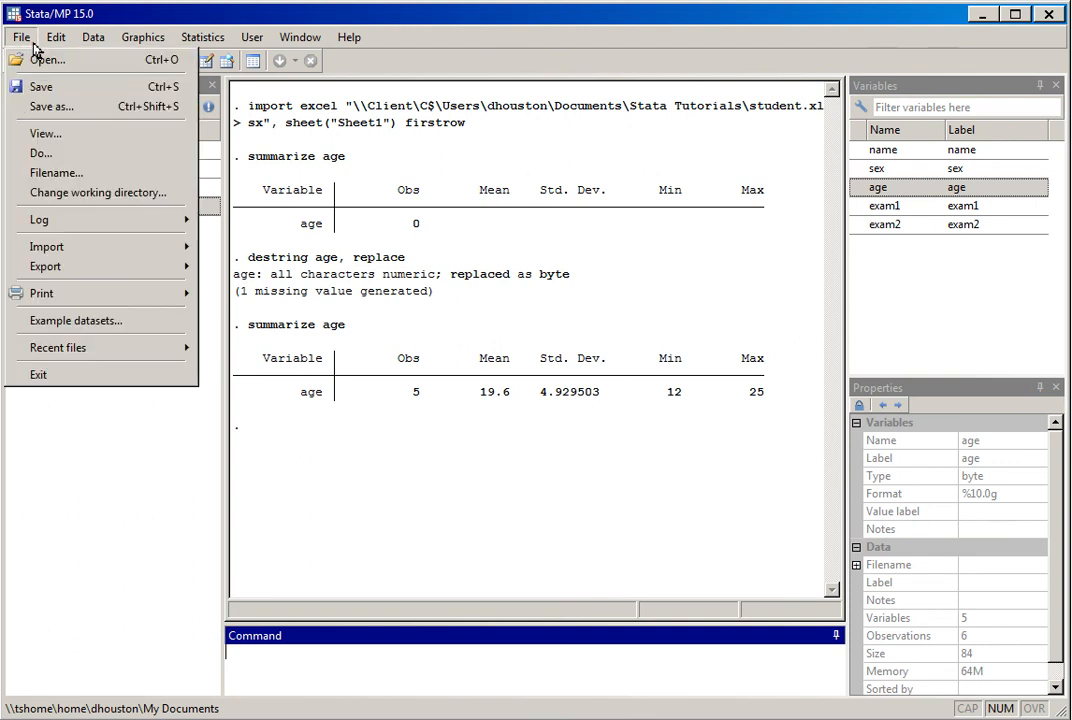
pyautogui.click(40, 96)
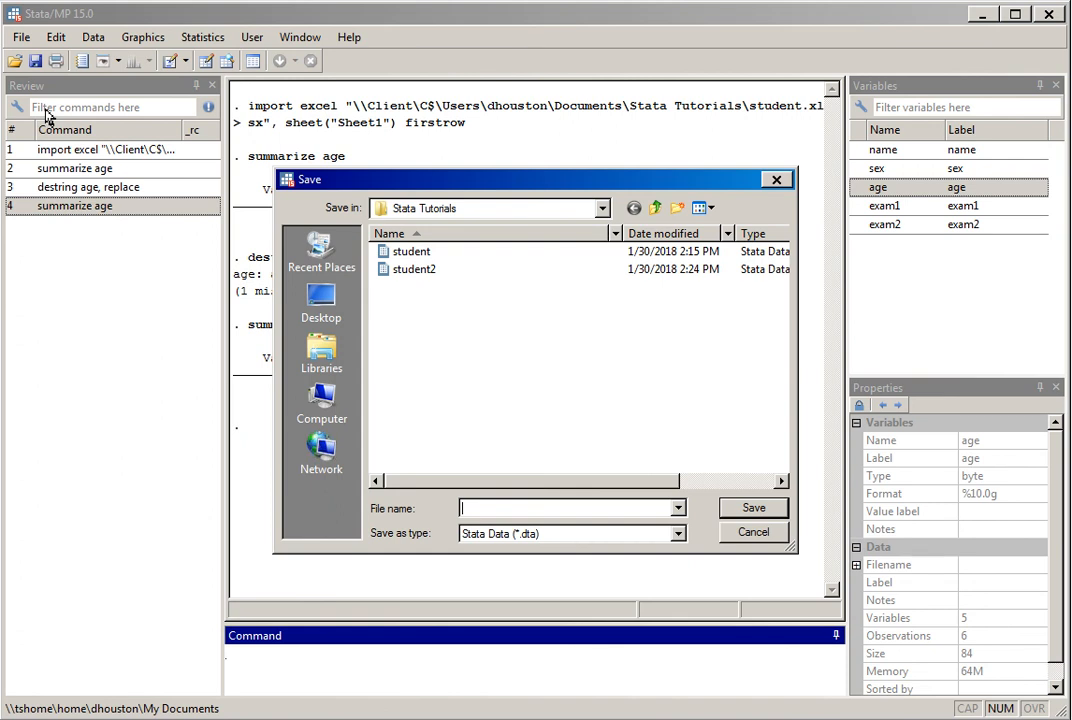
pyautogui.write('student3')
pyautogui.click(755, 509)
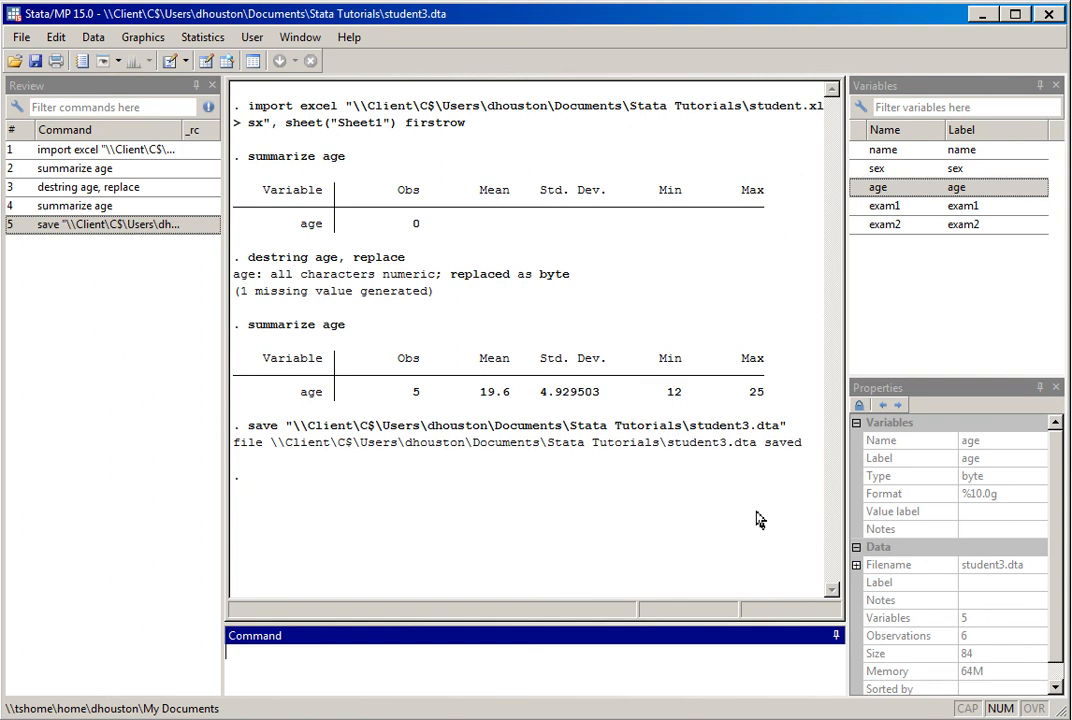
pyautogui.click(20, 38)
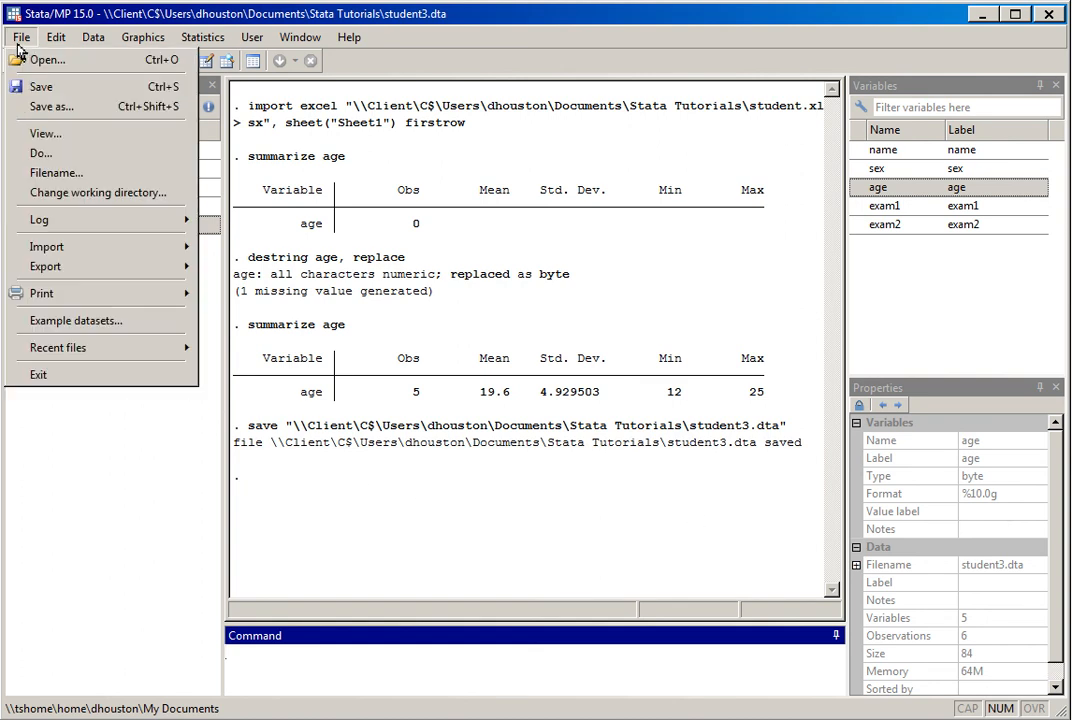
pyautogui.click(530, 40)
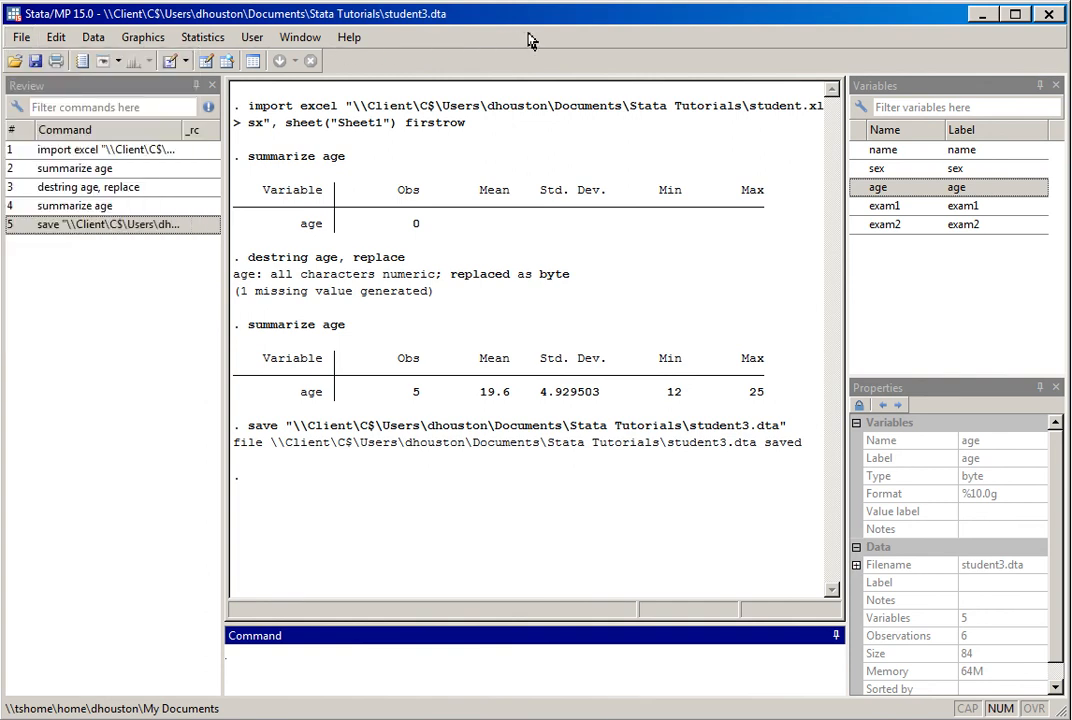